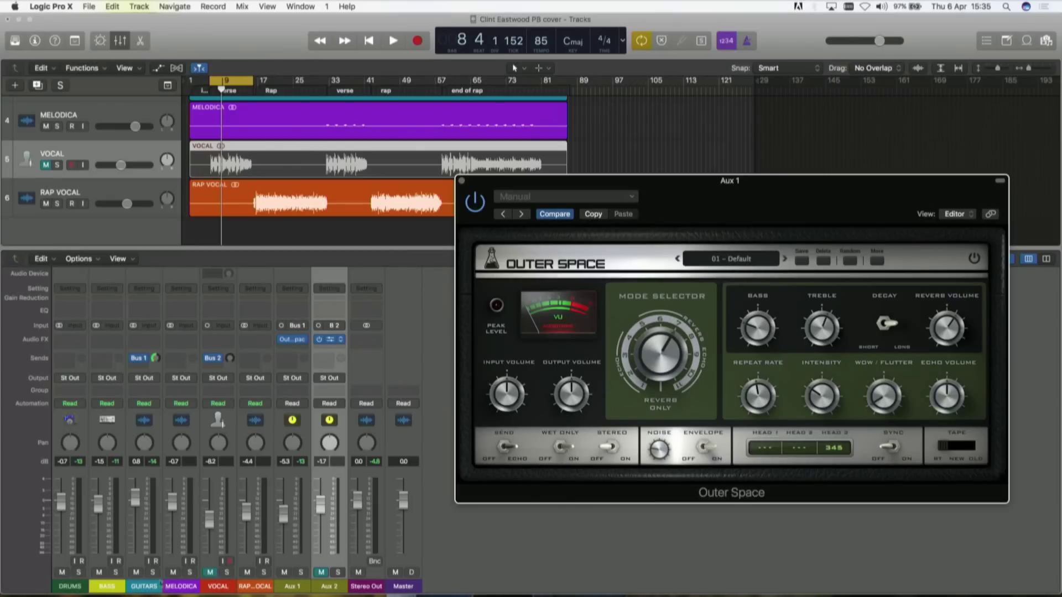
# Solo the GUITARS channel, audition it and switch its input format to mono
pyautogui.click(142, 586)
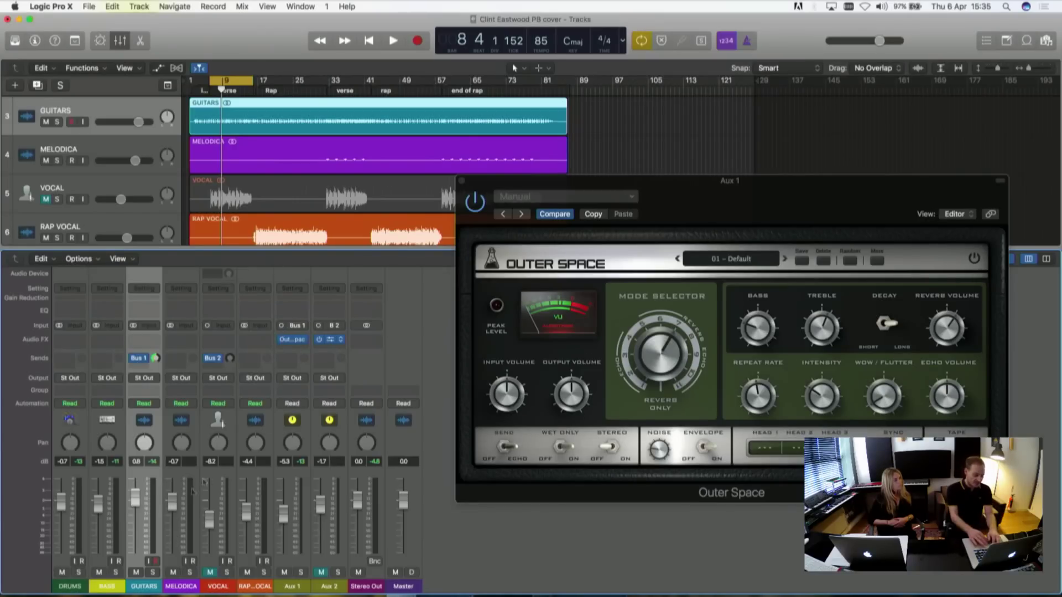
pyautogui.click(153, 573)
pyautogui.press('space')
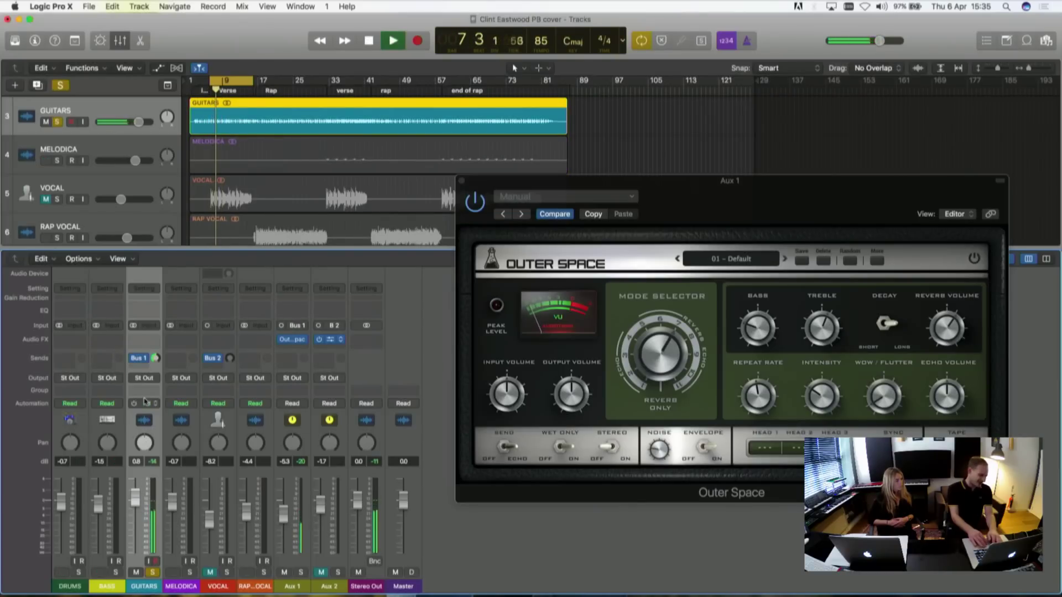
pyautogui.press('space')
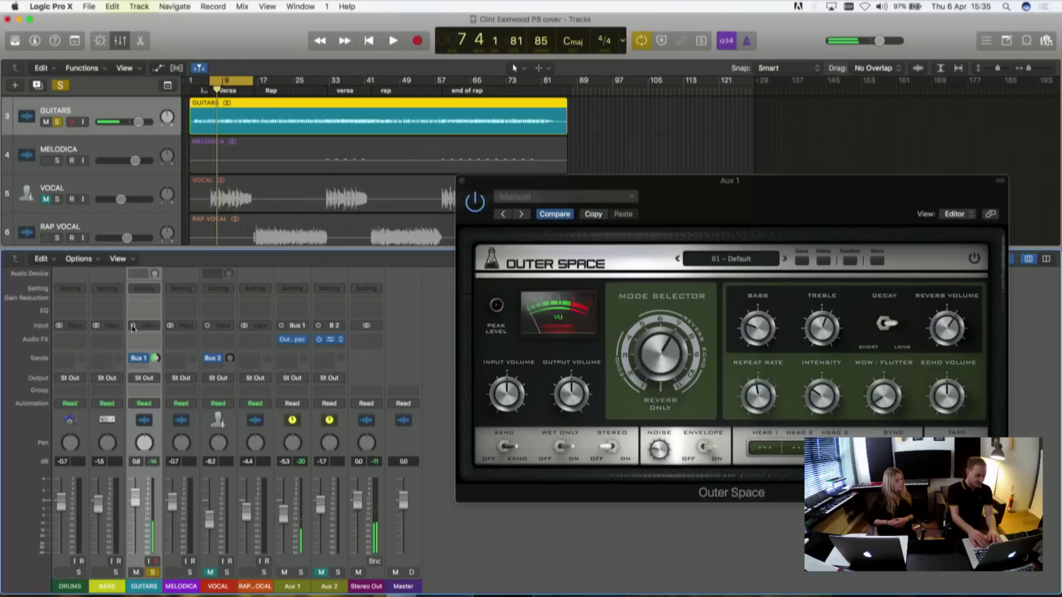
# During playback, pan the GUITARS channel to -32 and the Aux 1 echo return to -31
pyautogui.press('space')
pyautogui.moveTo(148, 447); pyautogui.dragTo(147, 465)
pyautogui.moveTo(292, 442); pyautogui.dragTo(288, 476)
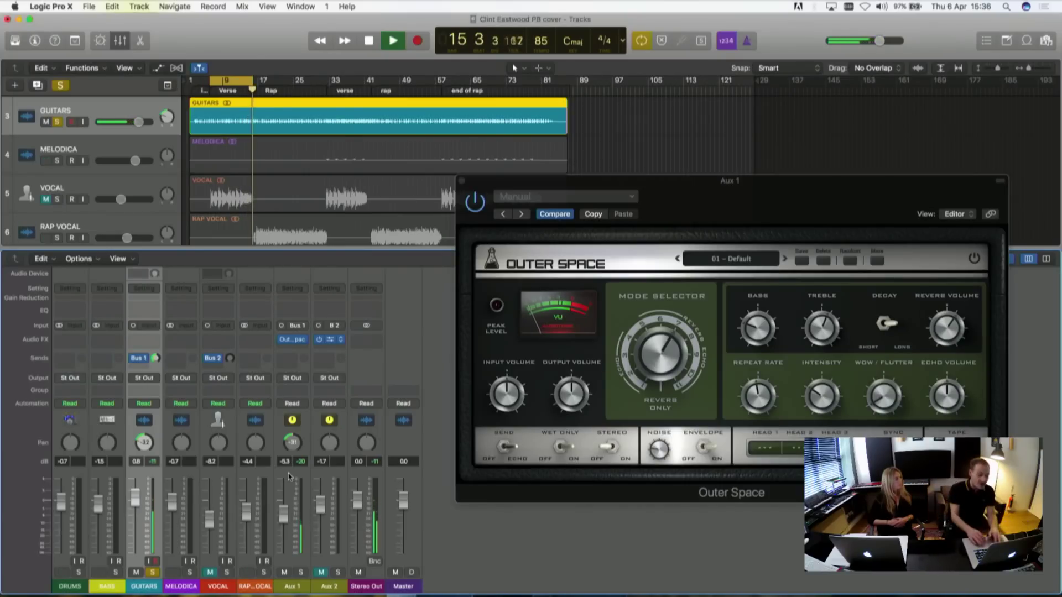
# Take the GUITARS channel out of solo and lower the Aux 1 fader slightly while the full mix plays
pyautogui.click(152, 573)
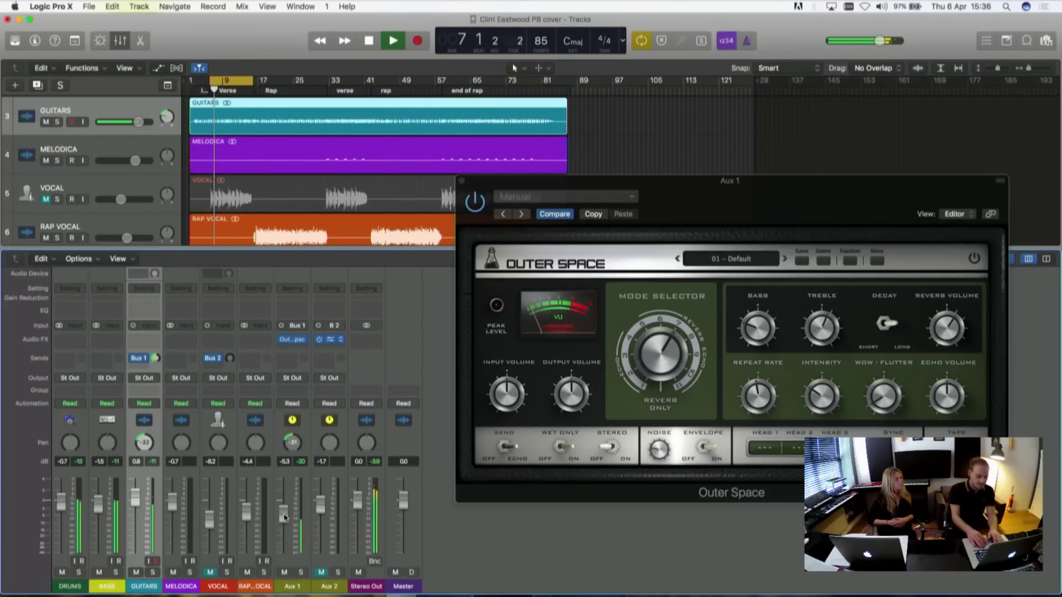
pyautogui.moveTo(284, 516); pyautogui.dragTo(284, 517)
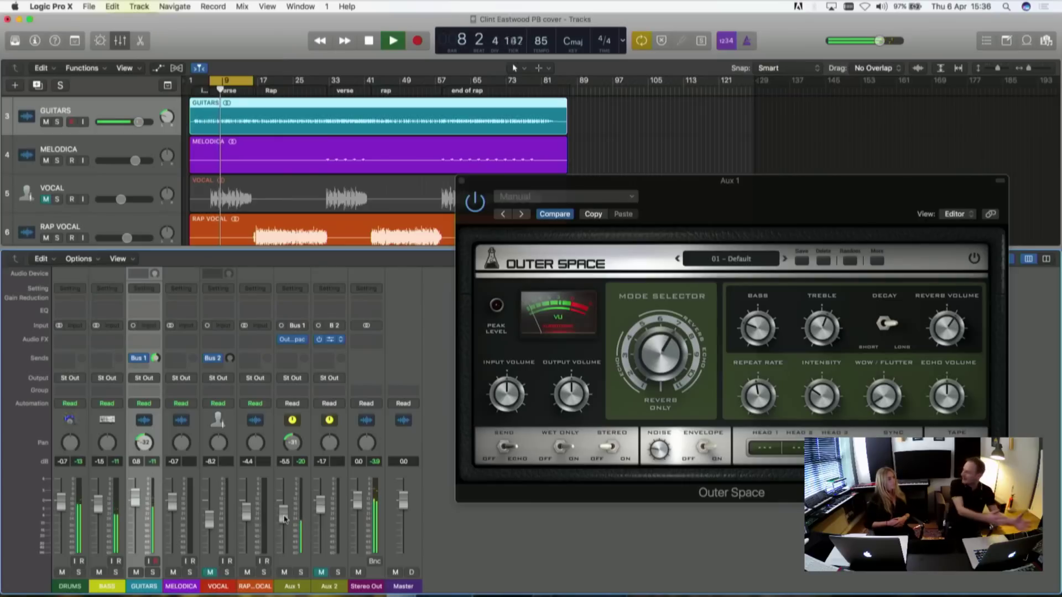
pyautogui.press('space')
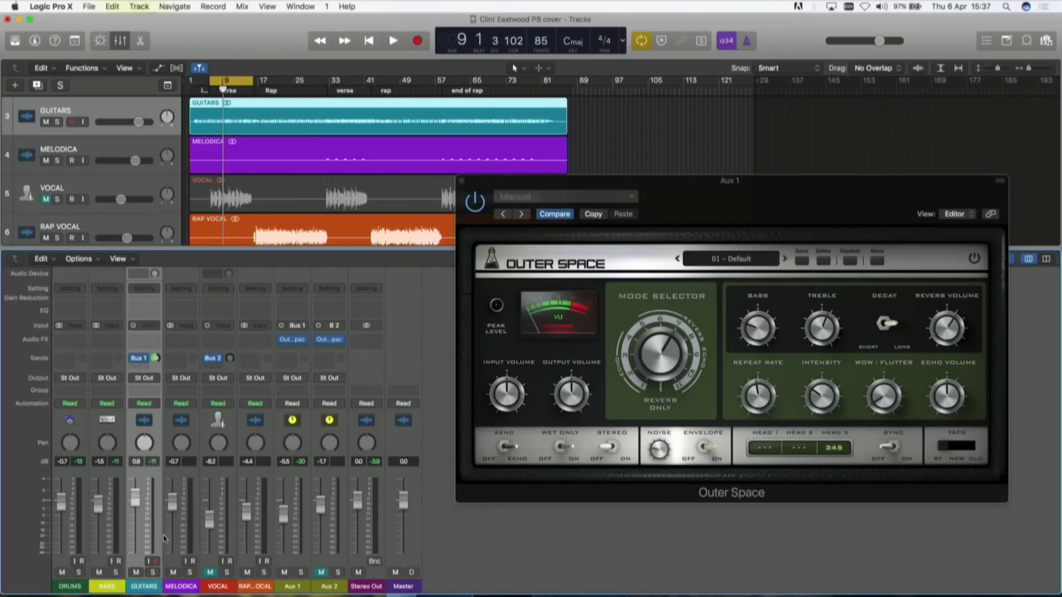
# Solo the GUITARS channel during playback, compare the sound with Aux 1 muted, and lower the Aux 1 fader to -10.8 dB
pyautogui.press('space')
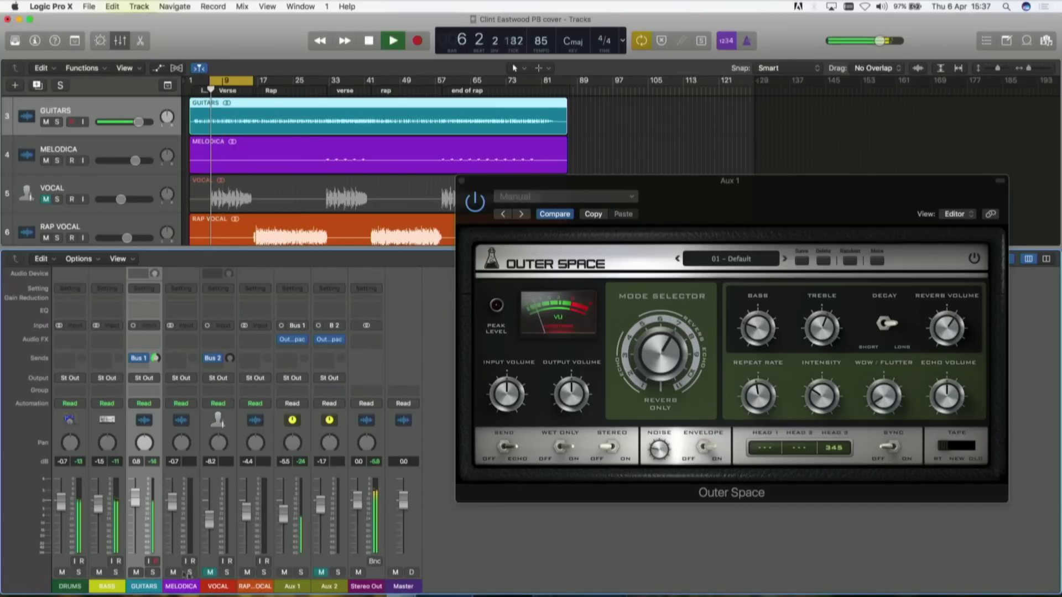
pyautogui.click(154, 571)
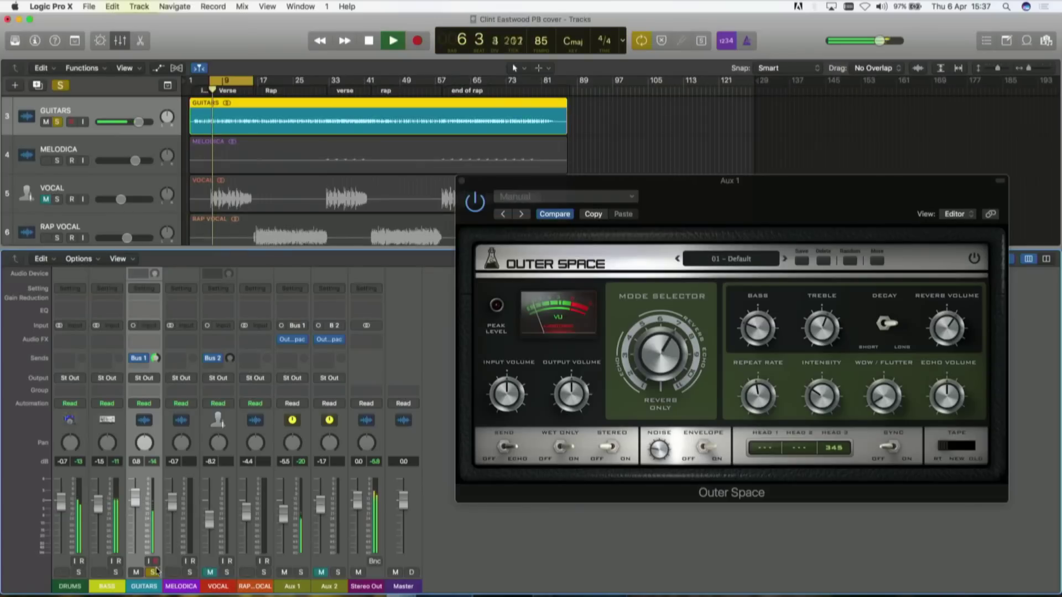
pyautogui.click(285, 572)
pyautogui.click(285, 573)
pyautogui.moveTo(284, 515); pyautogui.dragTo(282, 533)
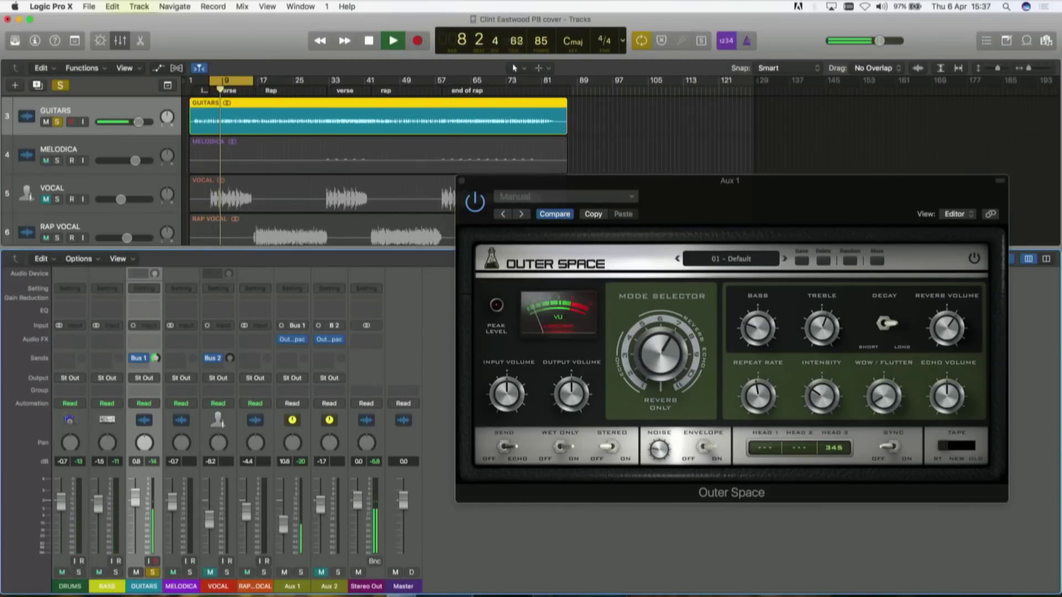
pyautogui.press('space')
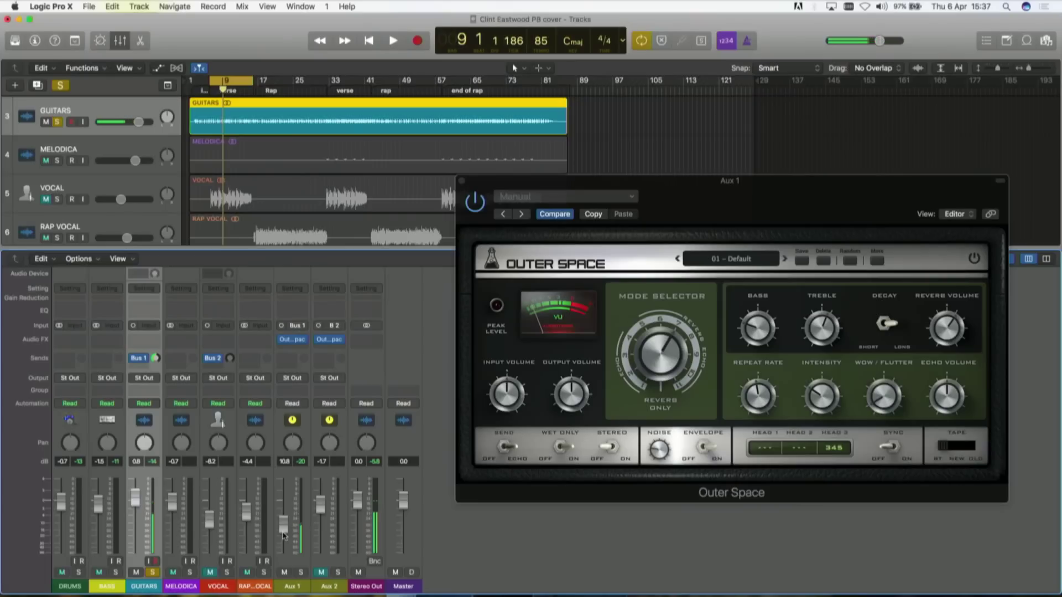
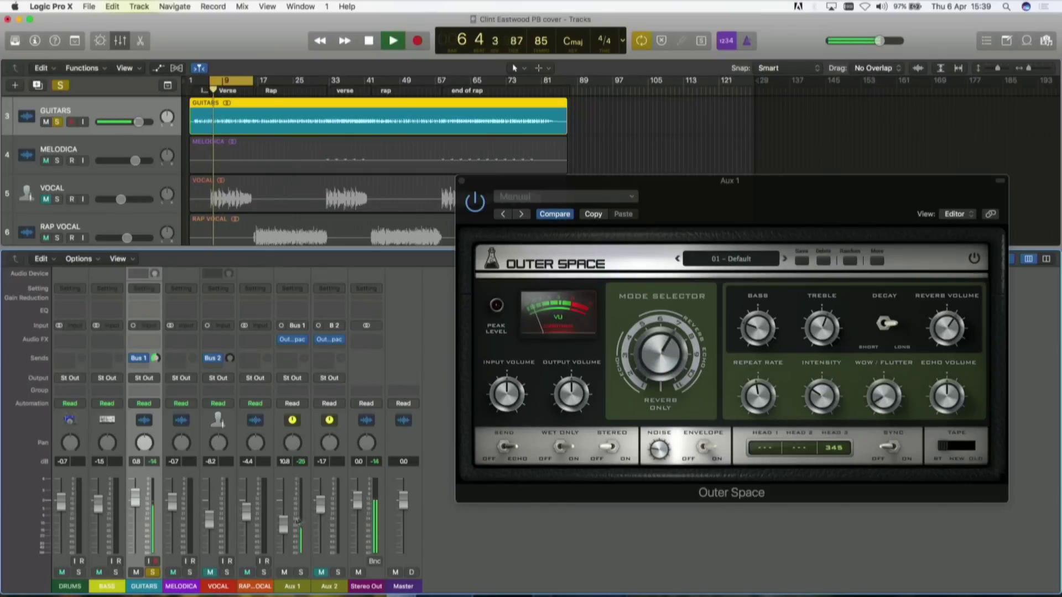
# Sweep Outer Space's Repeat Rate to its maximum and down to a head 3 time of 500, and raise the Aux 1 fader to -1.2 dB
pyautogui.moveTo(285, 524); pyautogui.dragTo(287, 509)
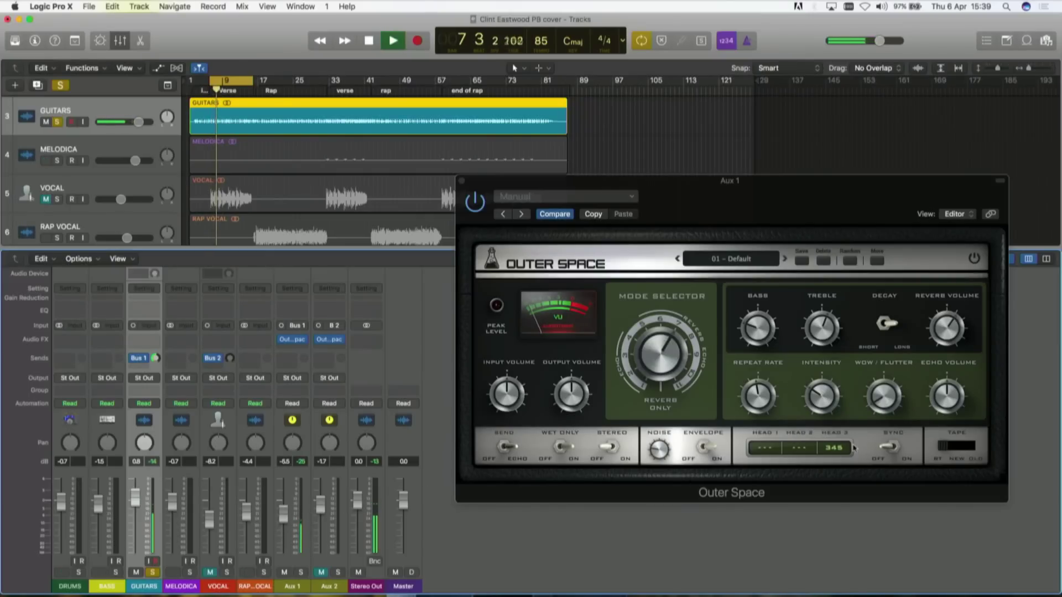
pyautogui.click(756, 397)
pyautogui.moveTo(755, 397); pyautogui.dragTo(757, 355)
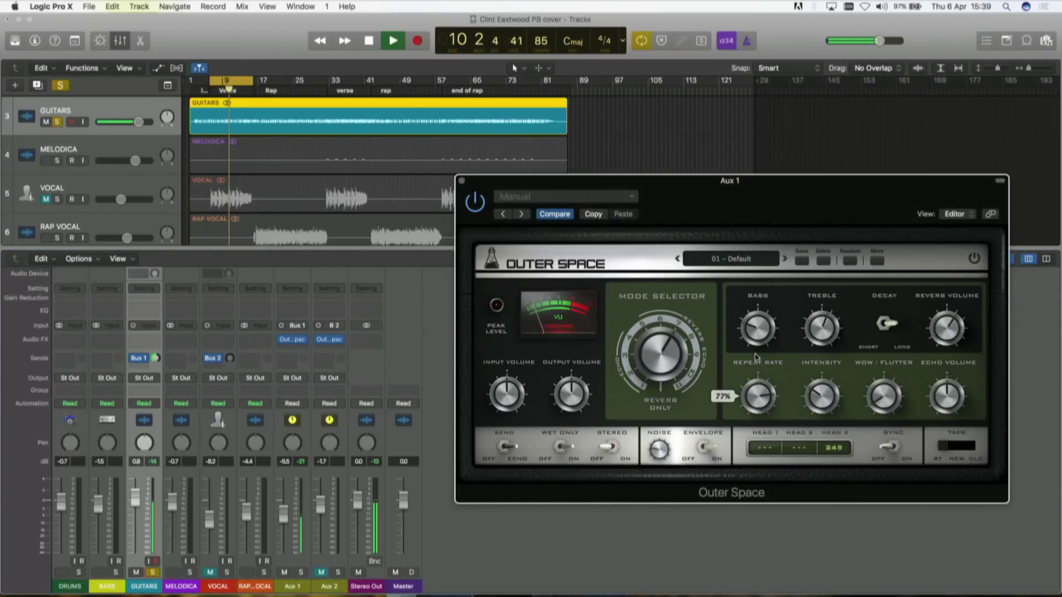
pyautogui.moveTo(755, 356); pyautogui.dragTo(751, 292)
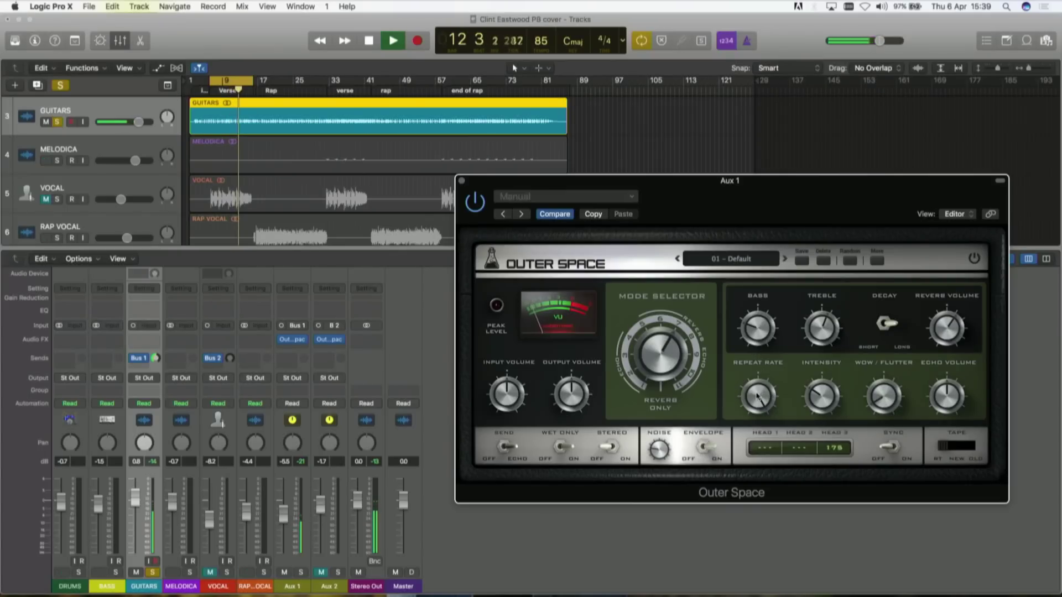
pyautogui.moveTo(757, 395); pyautogui.dragTo(740, 531)
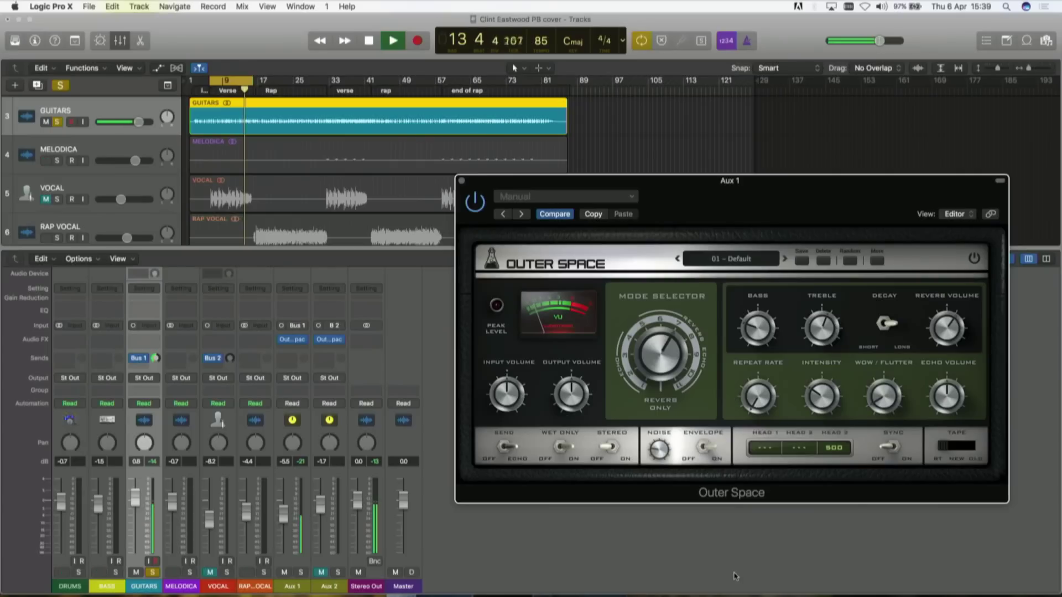
pyautogui.moveTo(287, 513); pyautogui.dragTo(285, 487)
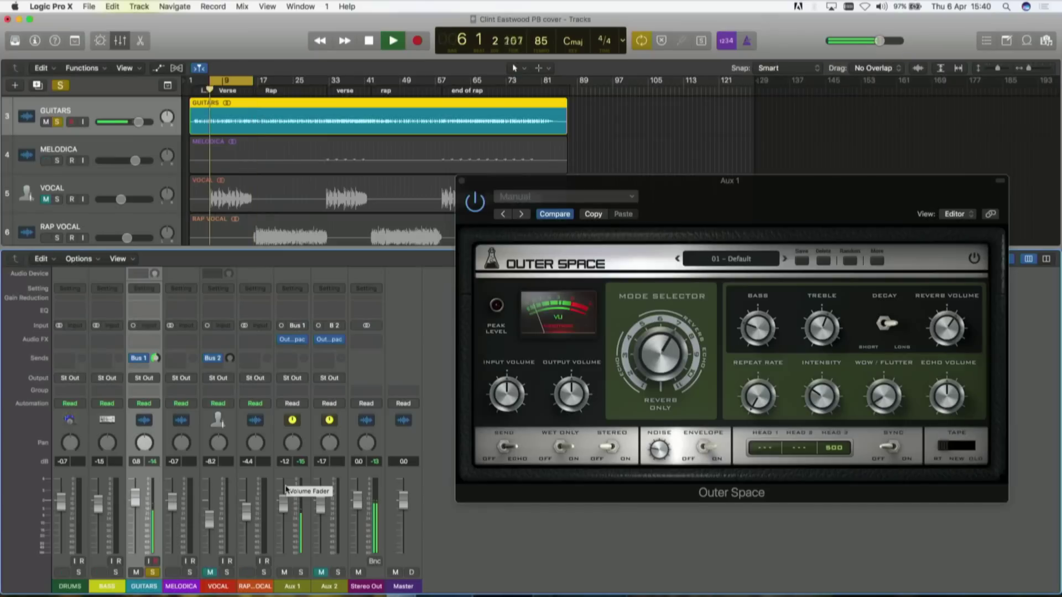
pyautogui.press('space')
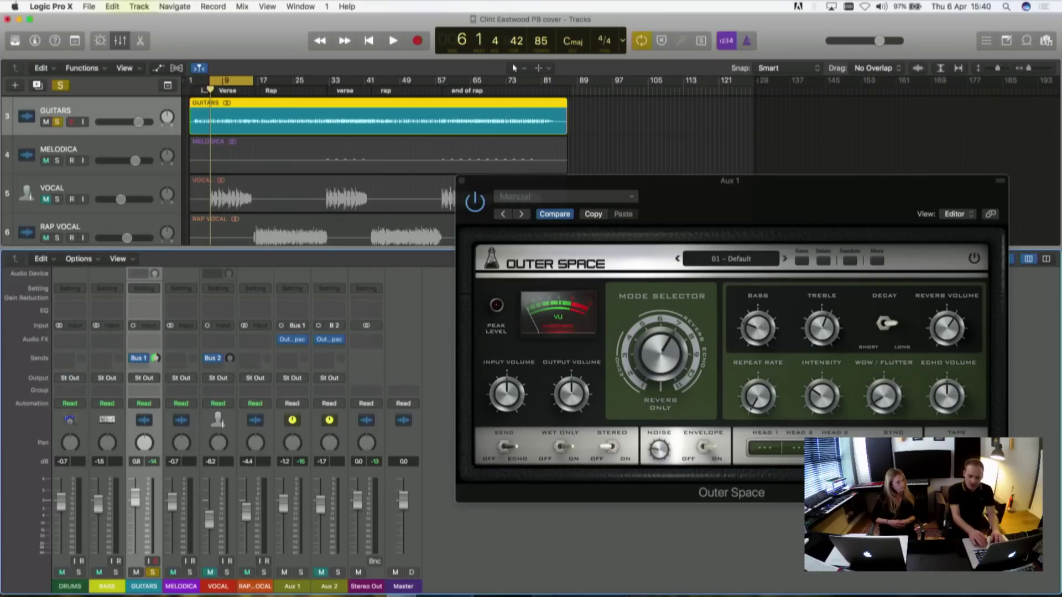
# Set the Mode Selector to head 1 only and audition the Repeat Rate at its maximum and lowered to a head time of 141
pyautogui.moveTo(661, 351); pyautogui.dragTo(639, 466)
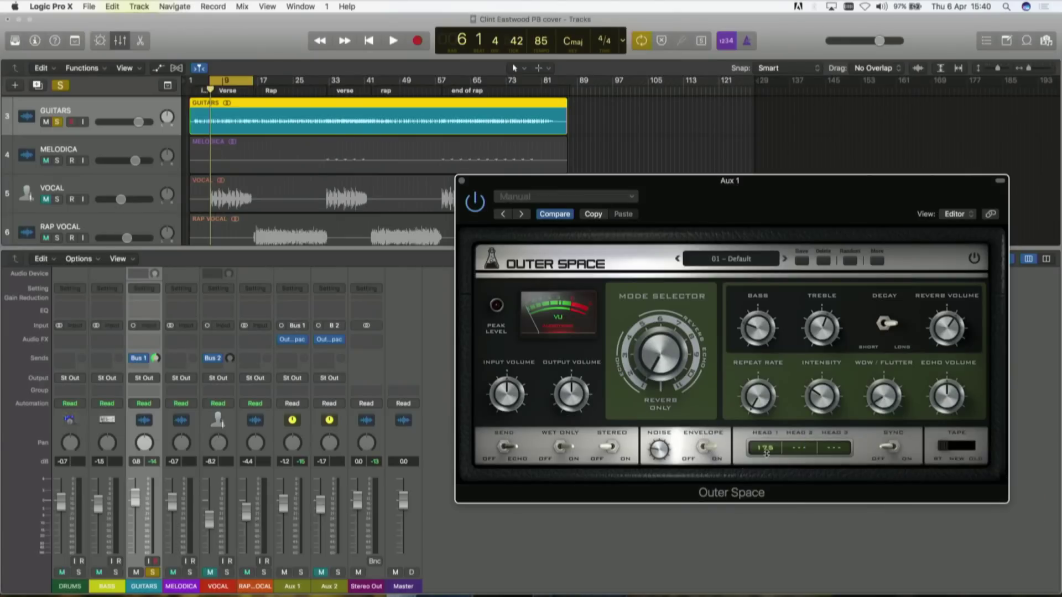
pyautogui.moveTo(760, 405)
pyautogui.moveTo(761, 403); pyautogui.dragTo(750, 125)
pyautogui.press('space')
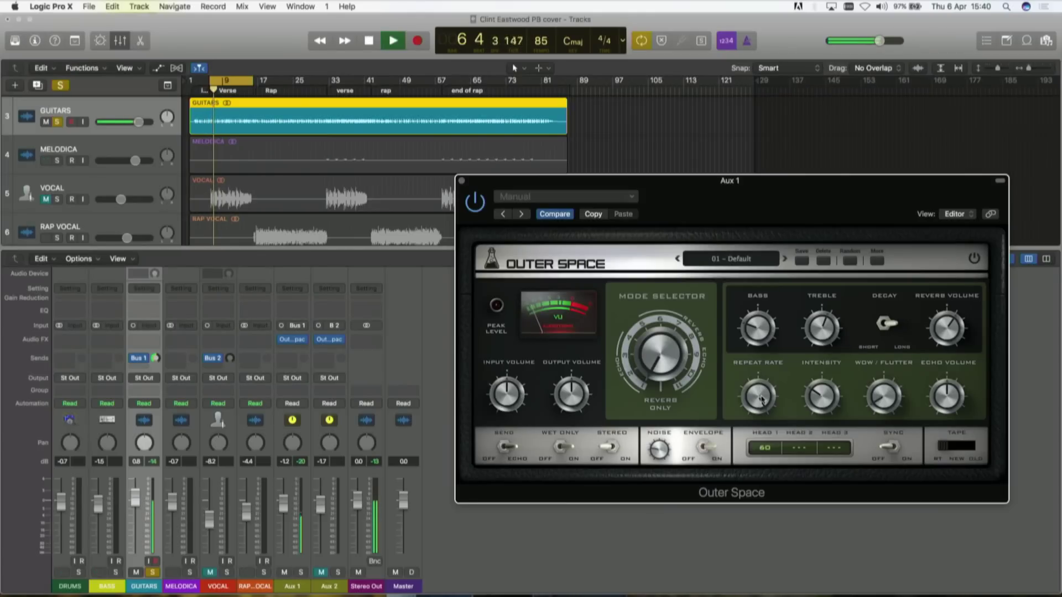
pyautogui.moveTo(821, 395)
pyautogui.mouseDown()
pyautogui.moveTo(821, 369)
pyautogui.moveTo(814, 395)
pyautogui.mouseUp()
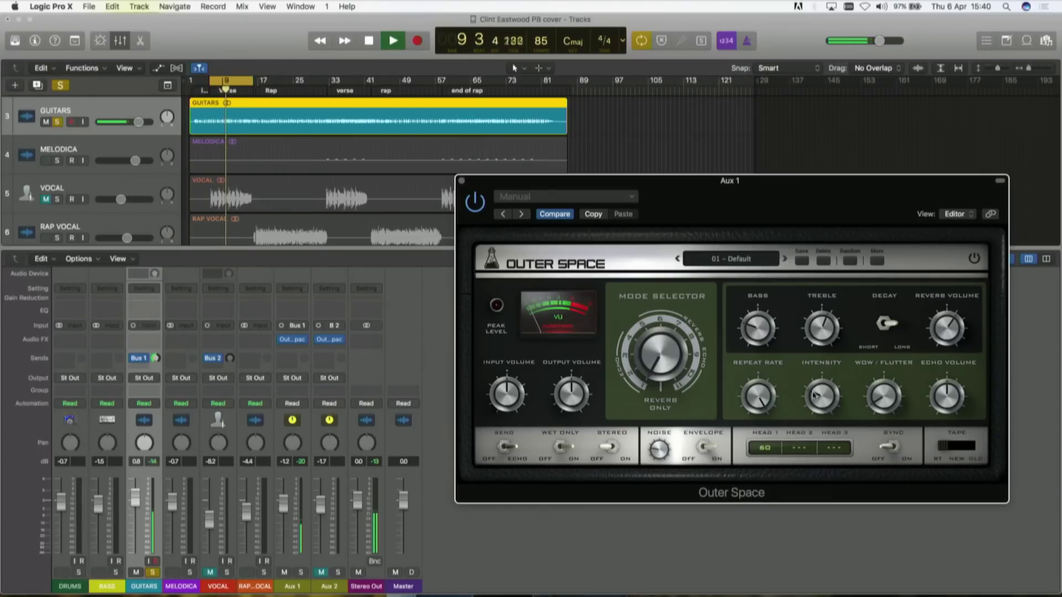
pyautogui.moveTo(757, 396); pyautogui.dragTo(744, 476)
pyautogui.press('space')
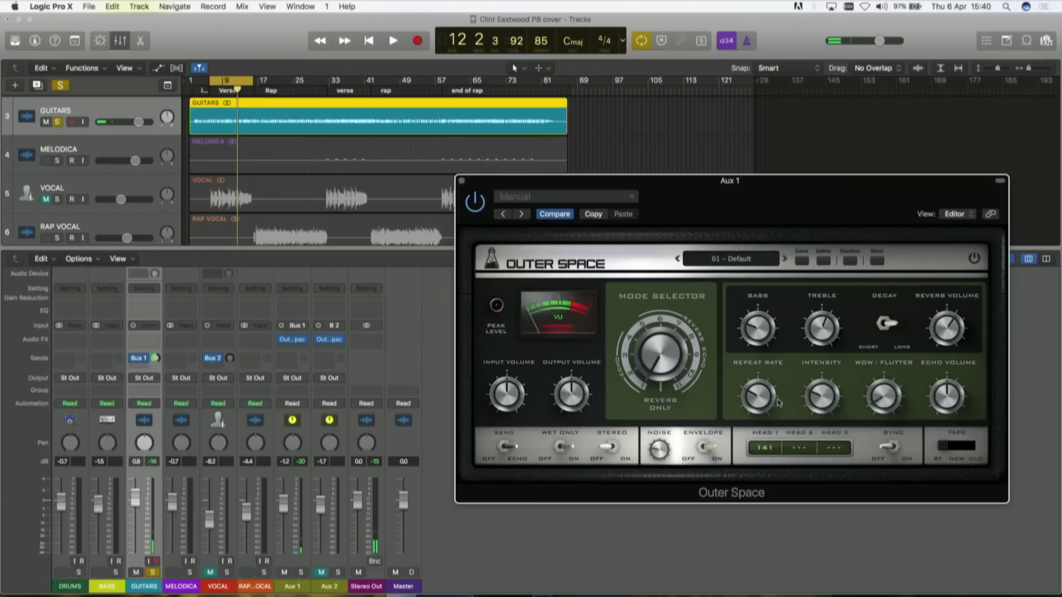
# Set the Mode Selector to head 2 only and audition the Repeat Rate at 100% and lowered to a head time of about 289
pyautogui.moveTo(752, 393)
pyautogui.moveTo(646, 357); pyautogui.dragTo(641, 330)
pyautogui.moveTo(768, 401); pyautogui.dragTo(756, 269)
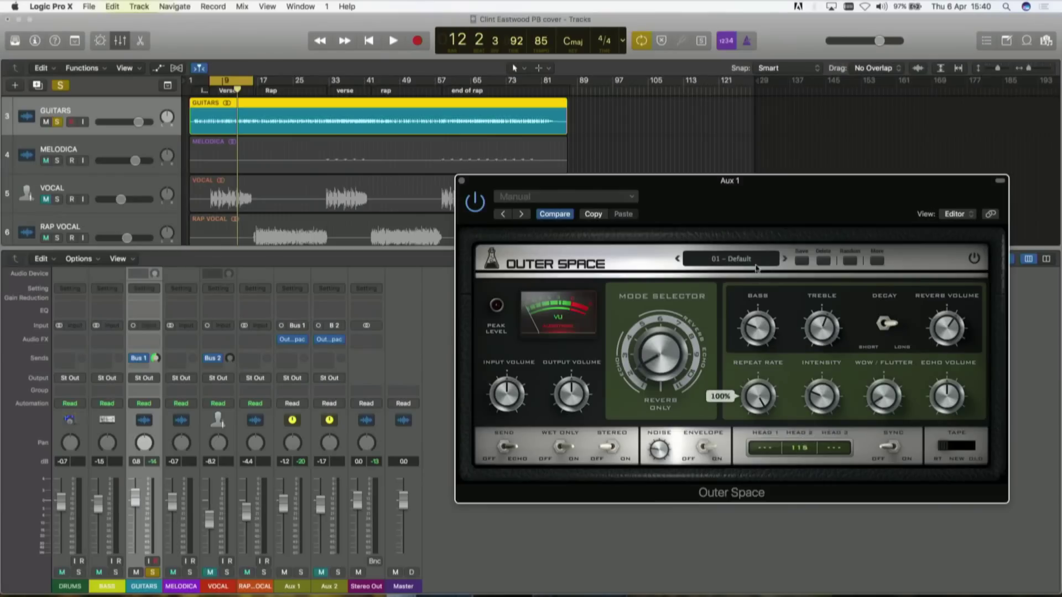
pyautogui.press('space')
pyautogui.moveTo(757, 393)
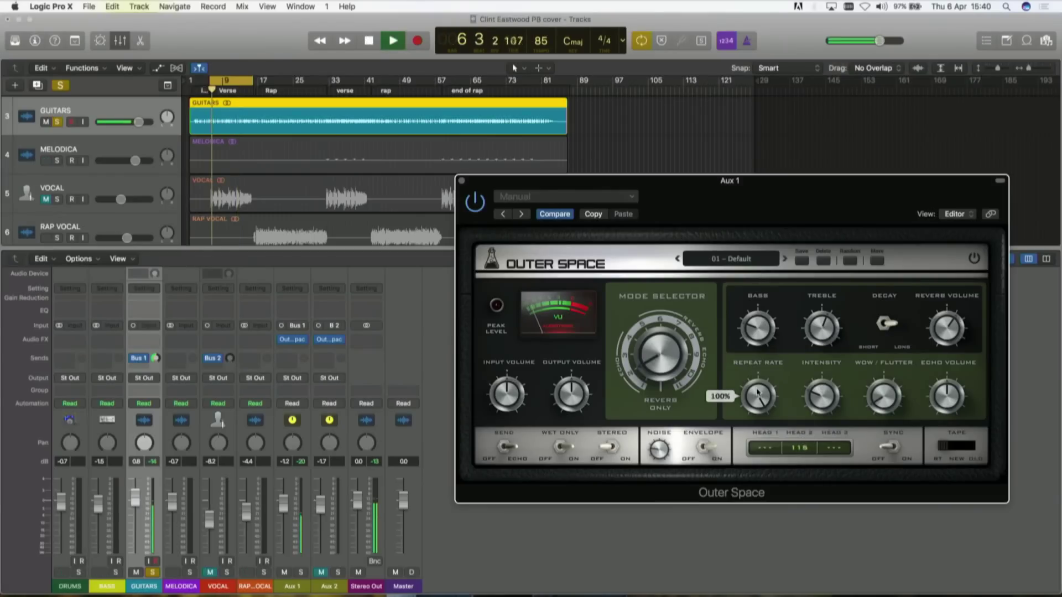
pyautogui.moveTo(758, 392); pyautogui.dragTo(743, 484)
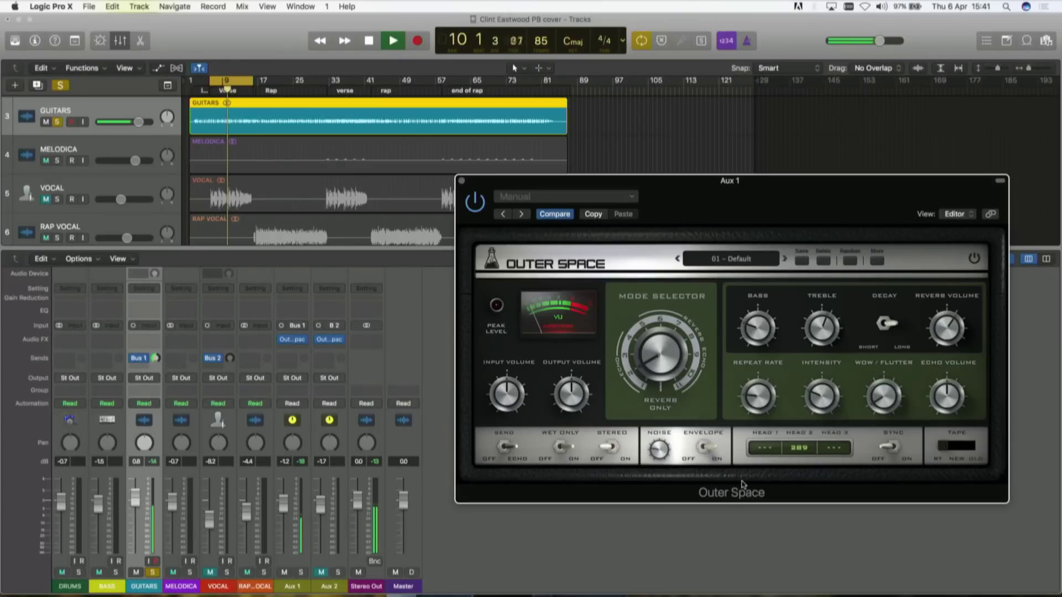
pyautogui.moveTo(761, 399); pyautogui.dragTo(761, 393)
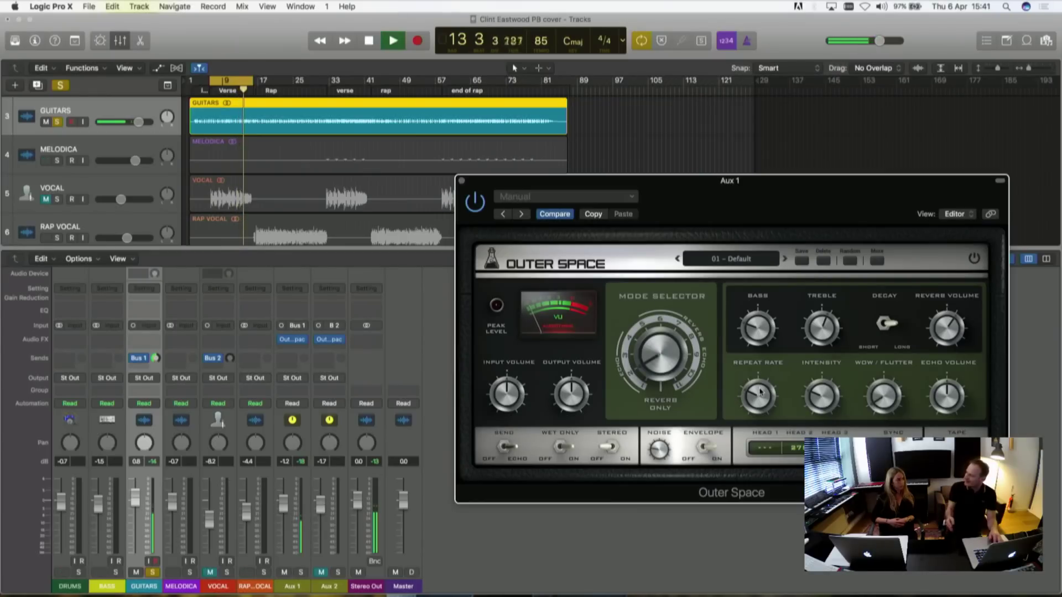
pyautogui.press('space')
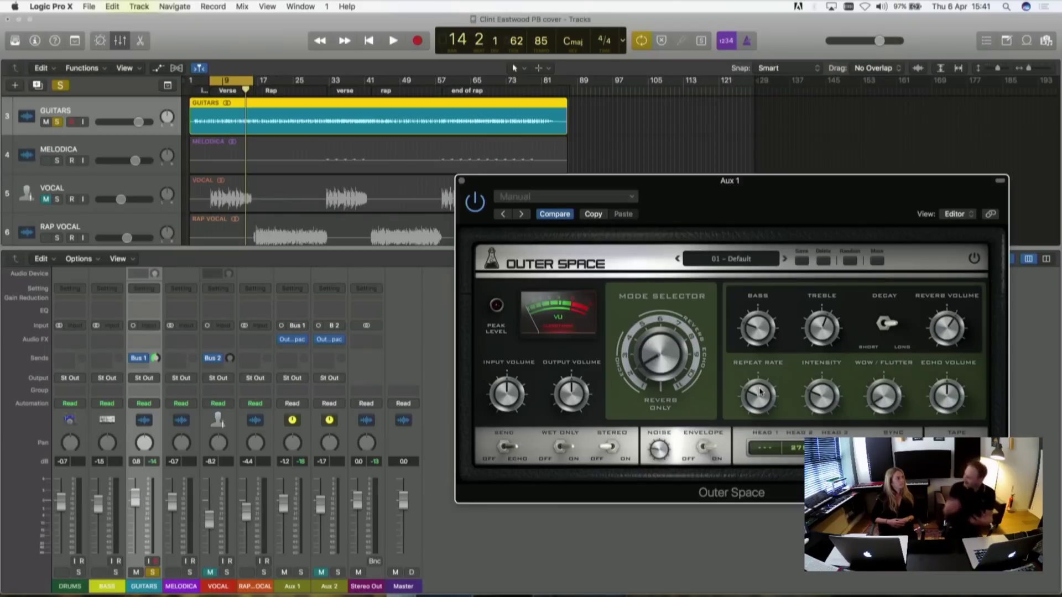
# Turn the Mode Selector through head 3 alone, heads 2 and 3 combined, and head 2 in the reverb echo range
pyautogui.moveTo(643, 348)
pyautogui.moveTo(643, 348); pyautogui.dragTo(643, 344)
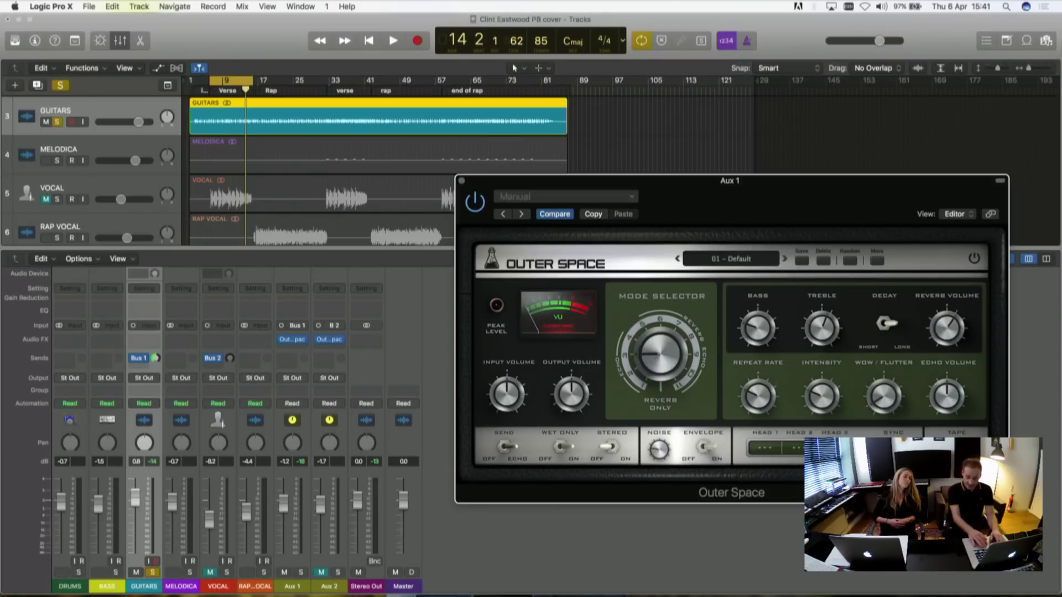
pyautogui.moveTo(751, 397)
pyautogui.moveTo(659, 358); pyautogui.dragTo(658, 345)
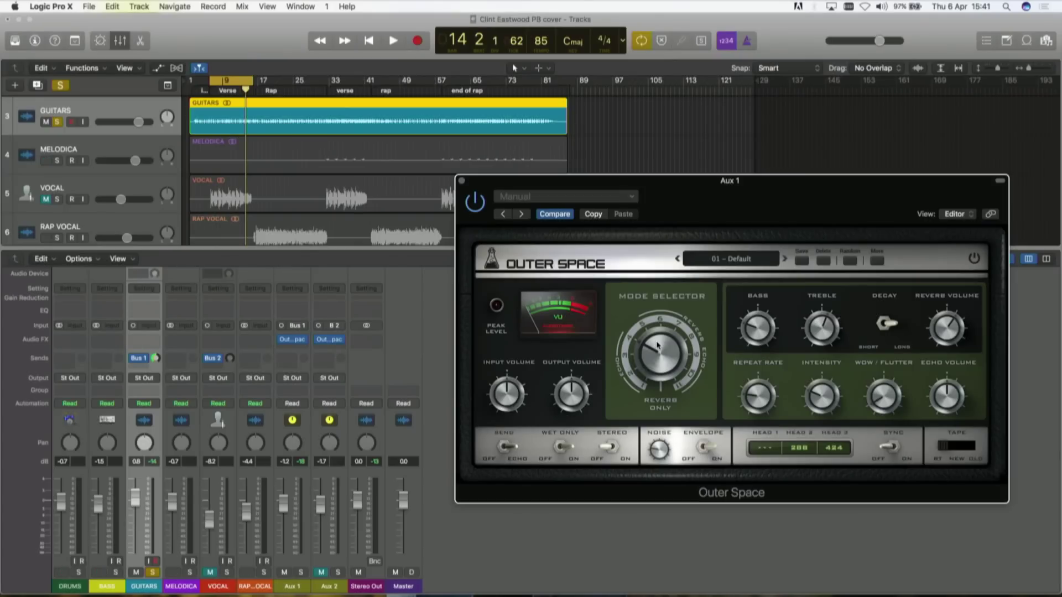
pyautogui.moveTo(657, 345)
pyautogui.moveTo(658, 344); pyautogui.dragTo(629, 227)
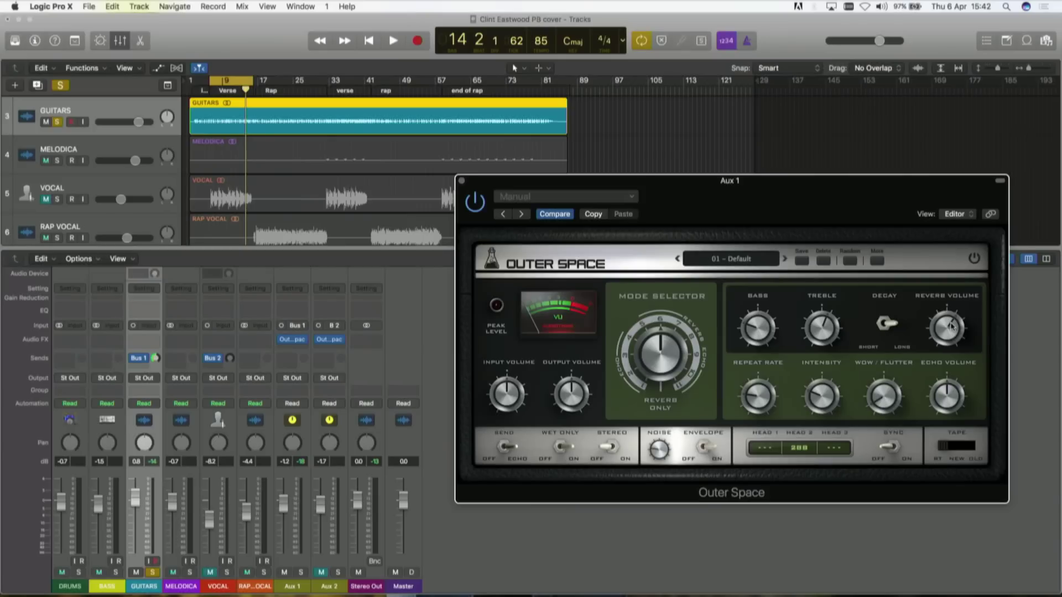
# Set the Mode Selector to Reverb Only and audition the guitars with Reverb Volume raised to 100% and turned back down
pyautogui.moveTo(661, 359); pyautogui.dragTo(635, 209)
pyautogui.press('space')
pyautogui.moveTo(948, 332)
pyautogui.moveTo(947, 332); pyautogui.dragTo(938, 231)
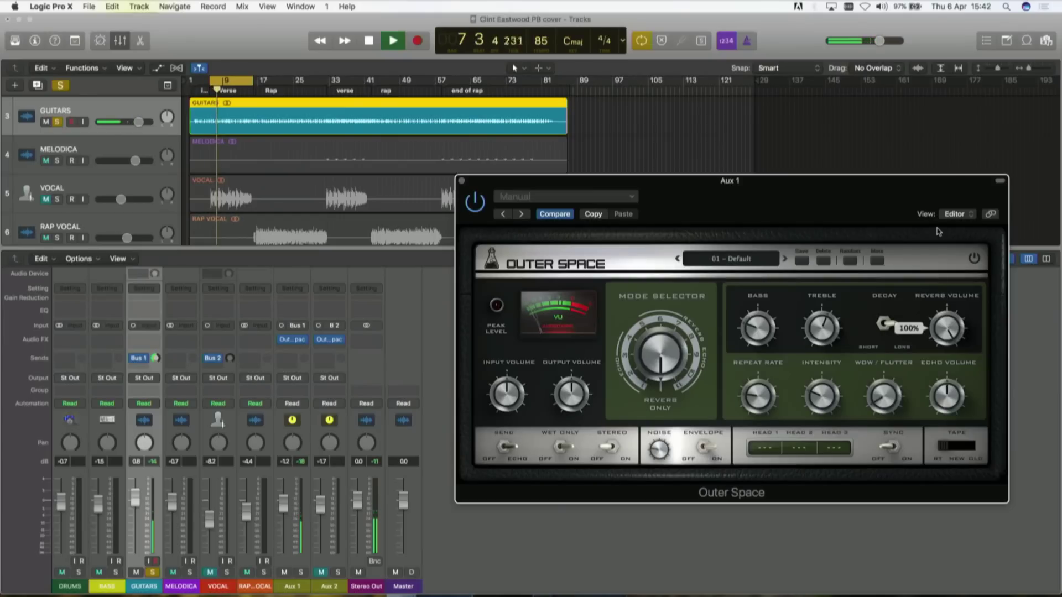
pyautogui.moveTo(938, 231); pyautogui.dragTo(943, 364)
pyautogui.press('space')
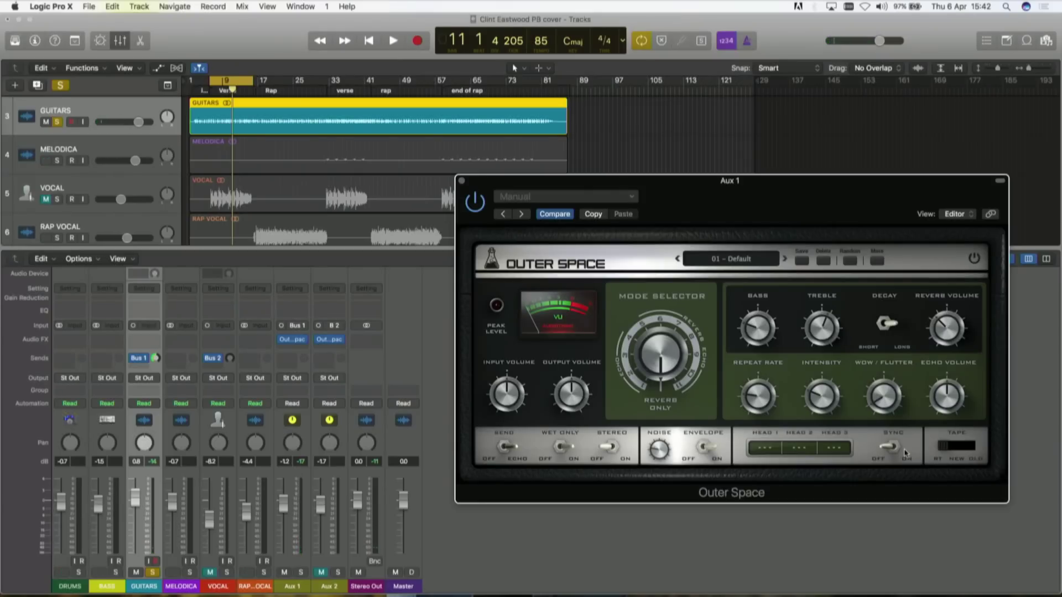
# Return the Mode Selector to head 3 in the reverb echo range and adjust the Repeat Rate to a head time of 350 during playback
pyautogui.moveTo(661, 354); pyautogui.dragTo(646, 431)
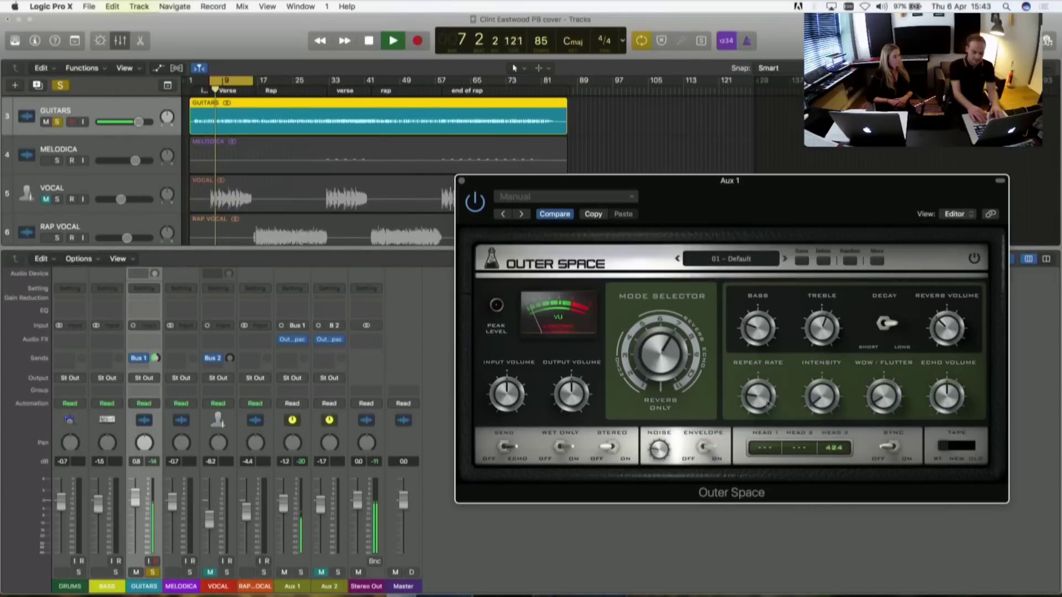
pyautogui.moveTo(760, 372)
pyautogui.moveTo(760, 372); pyautogui.dragTo(759, 365)
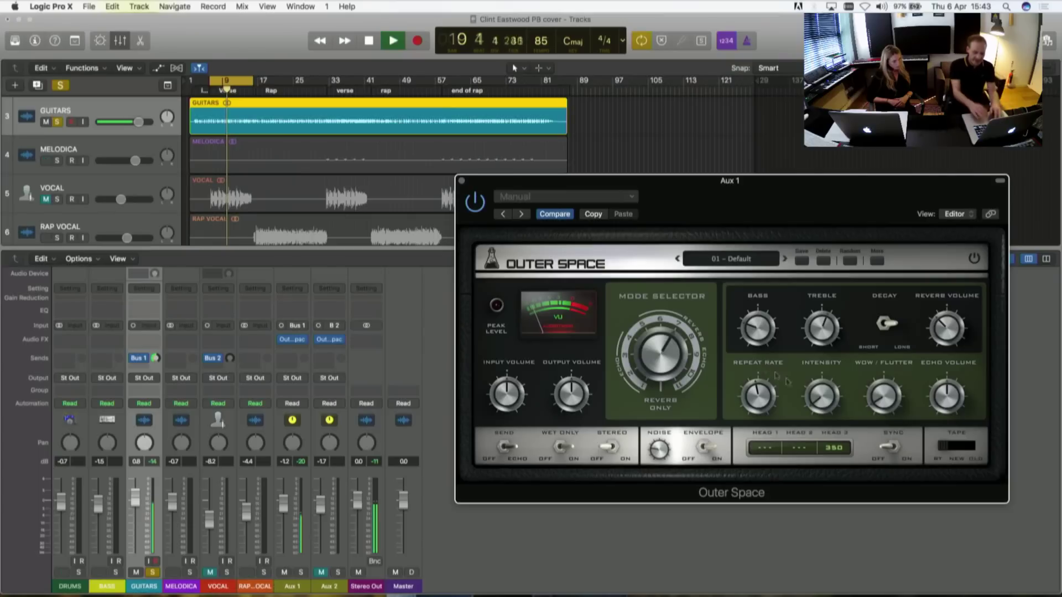
pyautogui.press('space')
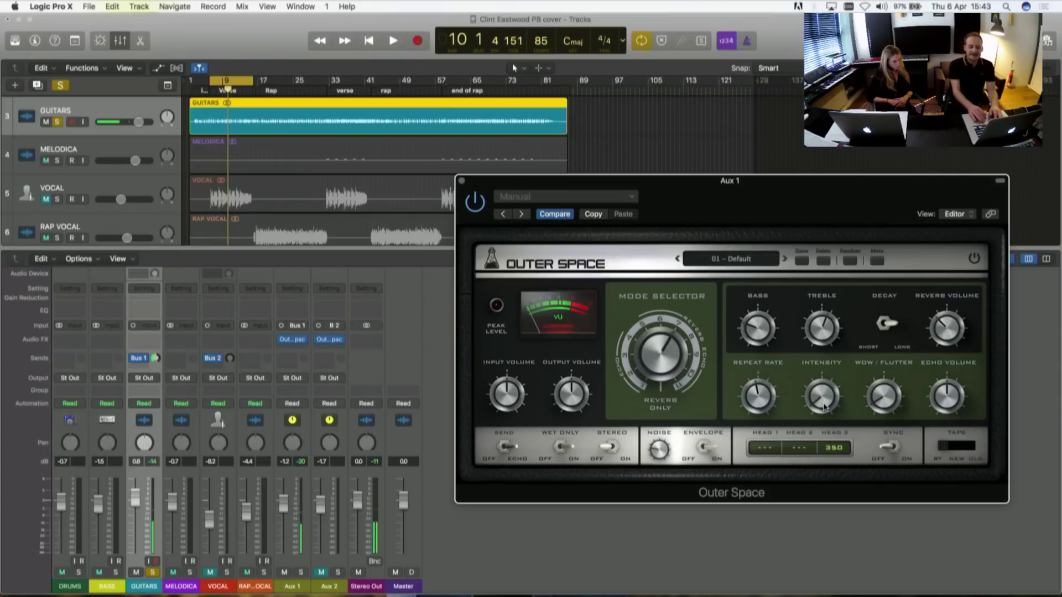
# Fine-tune the echo Intensity while auditioning the guitars, and enable the EQ -> Reverb option in the plug-in
pyautogui.moveTo(824, 408)
pyautogui.mouseDown()
pyautogui.moveTo(822, 381)
pyautogui.moveTo(802, 583)
pyautogui.moveTo(822, 331)
pyautogui.moveTo(810, 392)
pyautogui.mouseUp()
pyautogui.press('space')
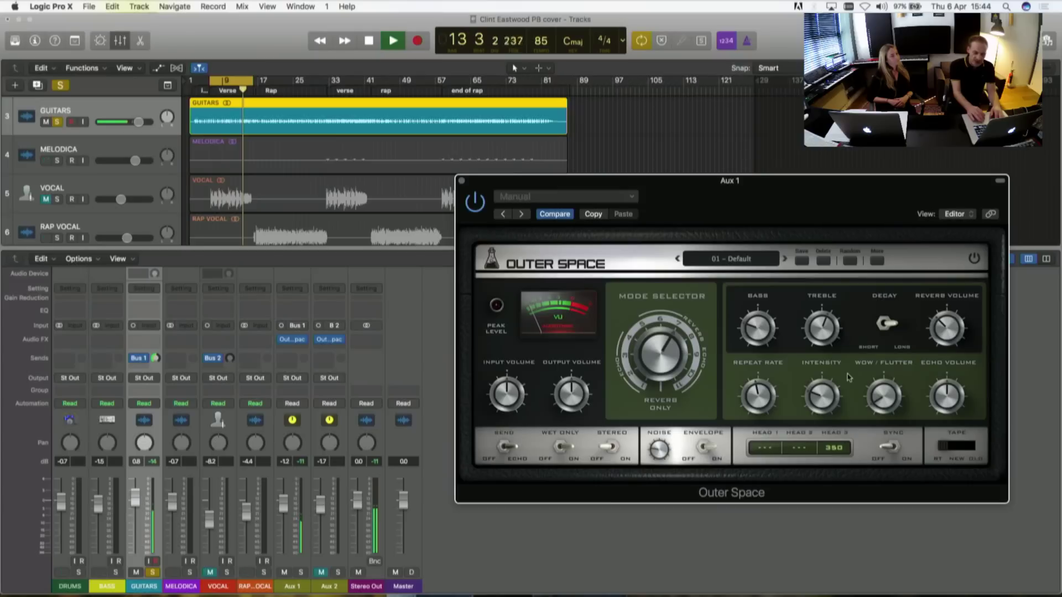
pyautogui.press('space')
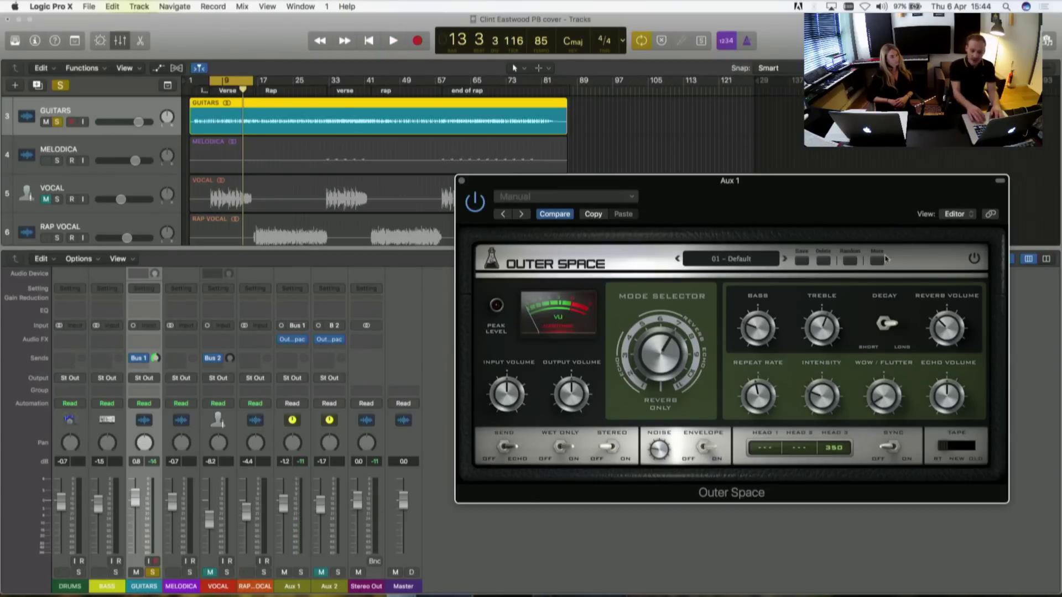
pyautogui.click(878, 261)
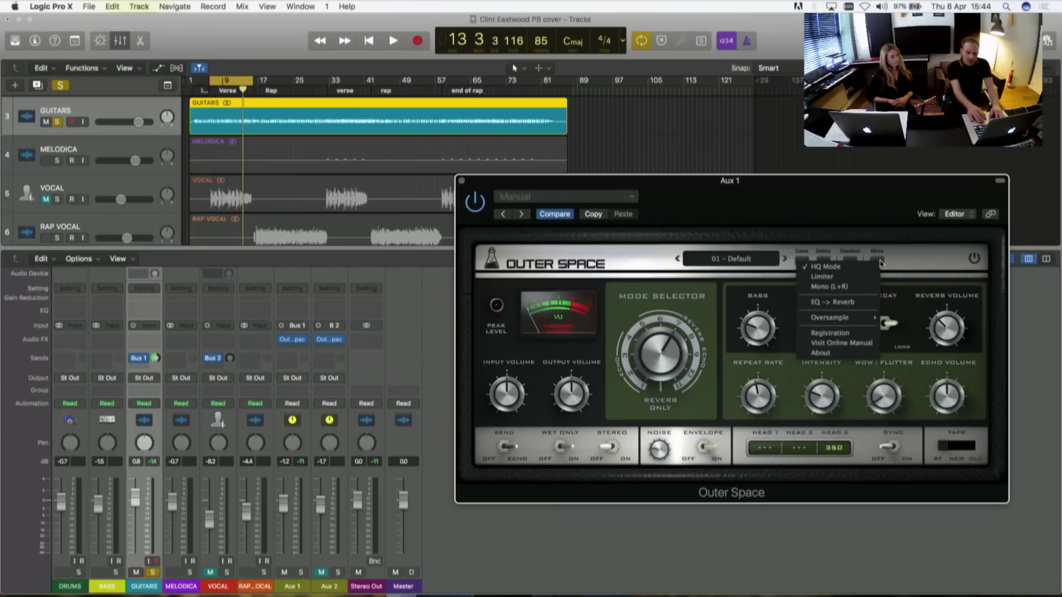
pyautogui.click(859, 306)
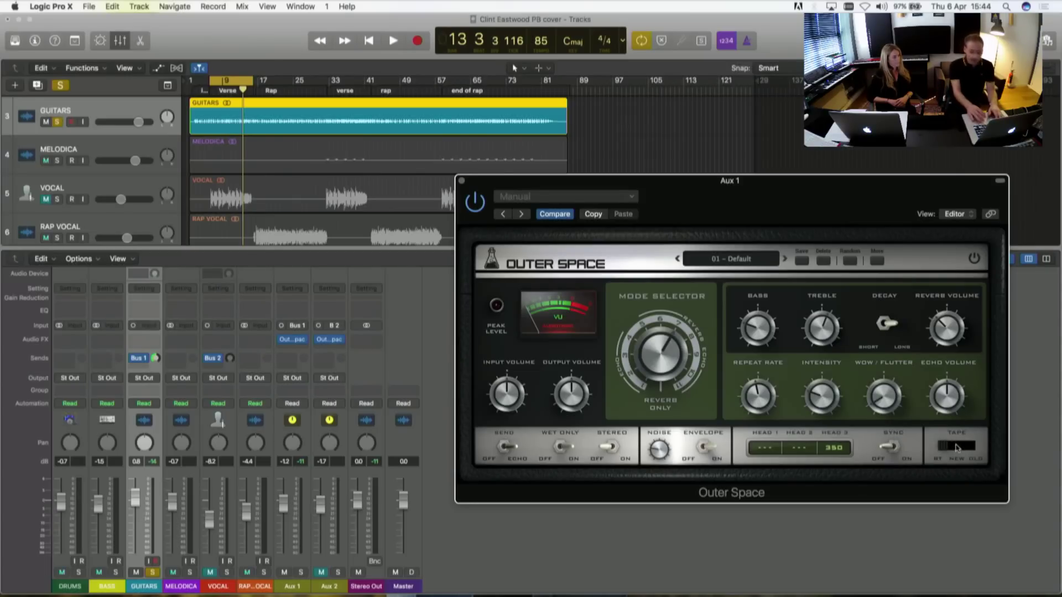
# Audition the Tape age setting on the guitars, moving it through New to Old during playback
pyautogui.moveTo(958, 448)
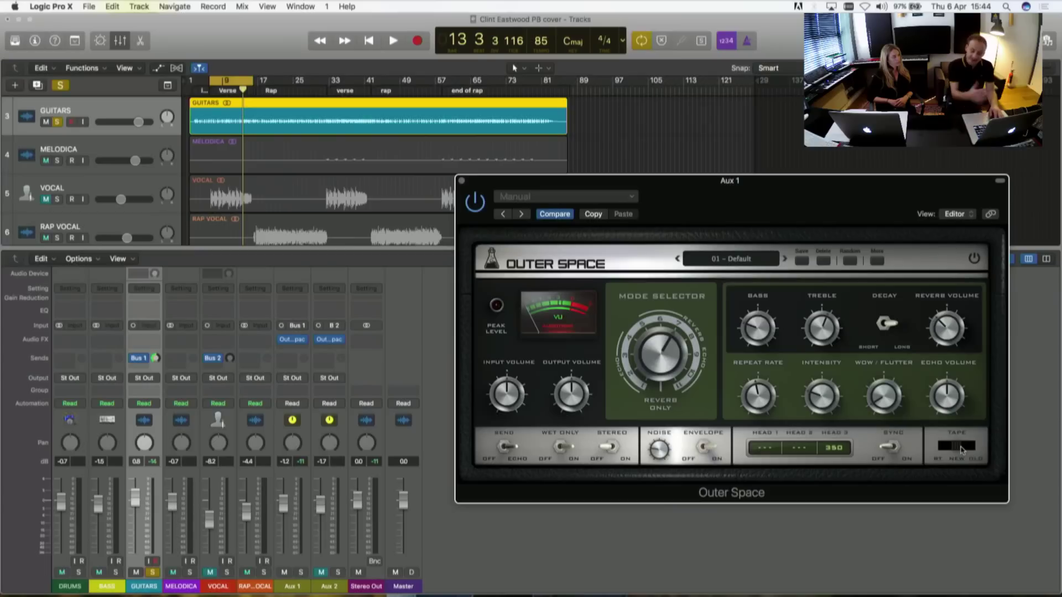
pyautogui.press('space')
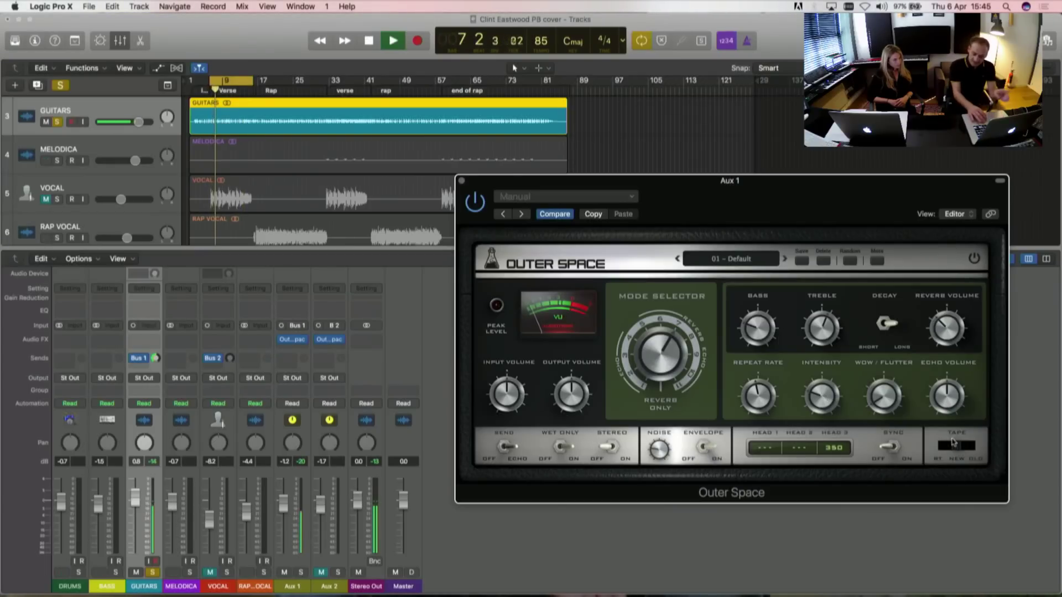
pyautogui.moveTo(949, 448); pyautogui.dragTo(961, 450)
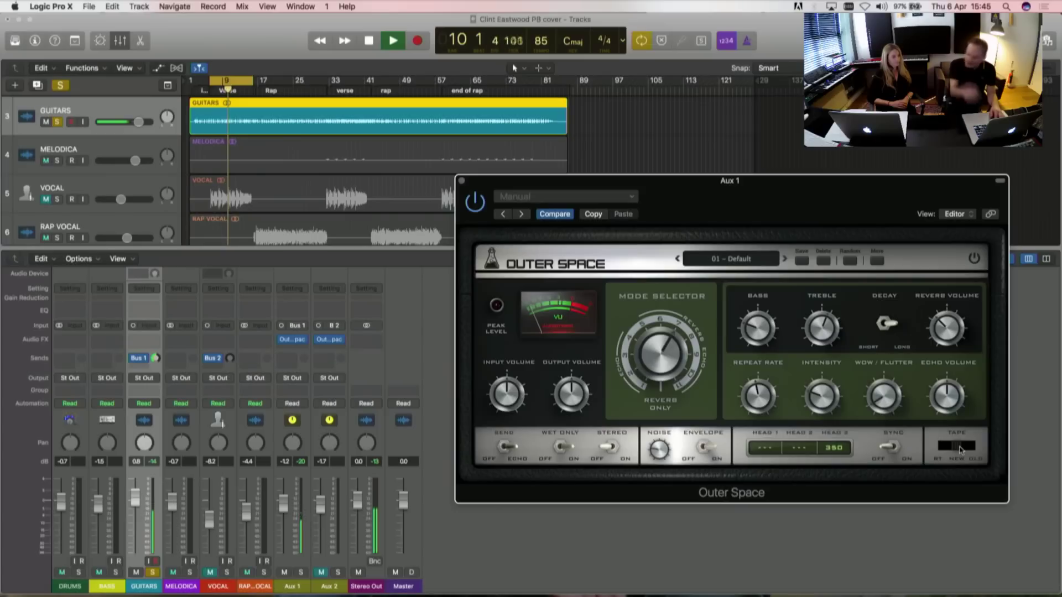
pyautogui.click(960, 451)
pyautogui.moveTo(961, 451); pyautogui.dragTo(980, 451)
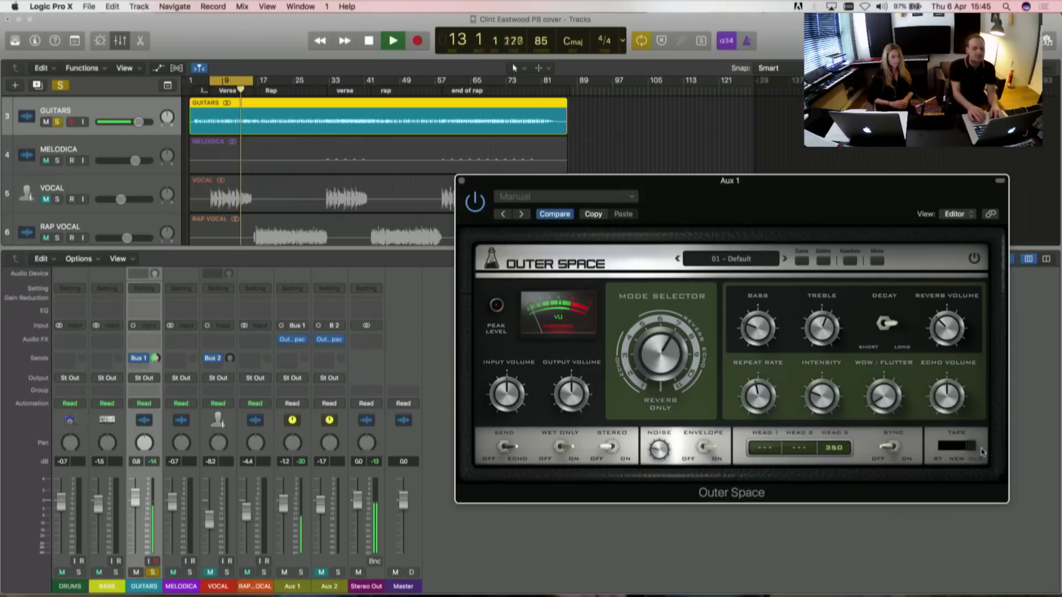
pyautogui.press('space')
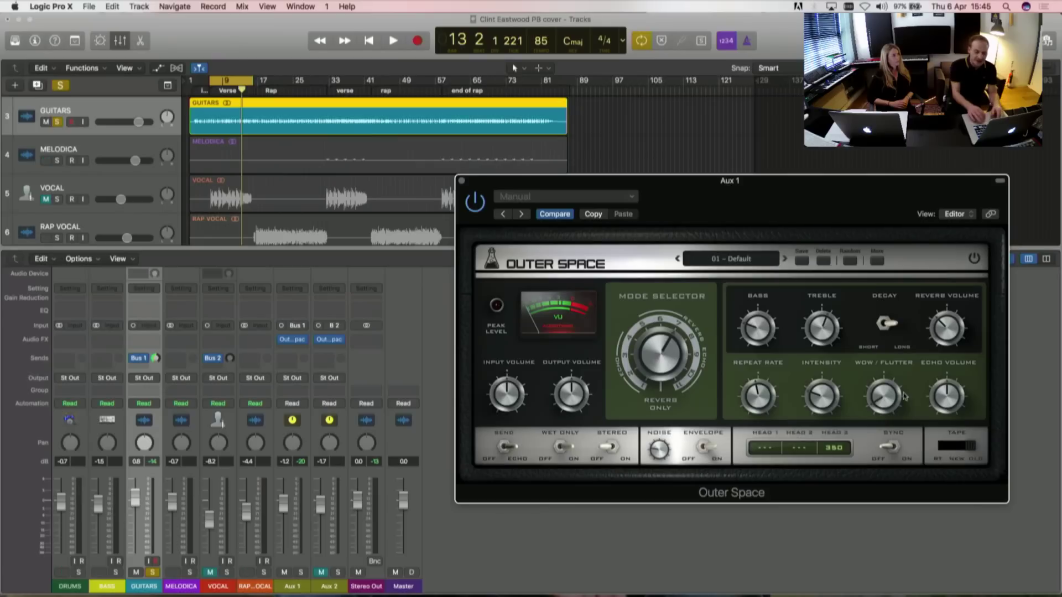
# Raise Wow / Flutter well above halfway, audition it on the guitars, and bring it back to around the middle
pyautogui.moveTo(884, 404); pyautogui.dragTo(883, 373)
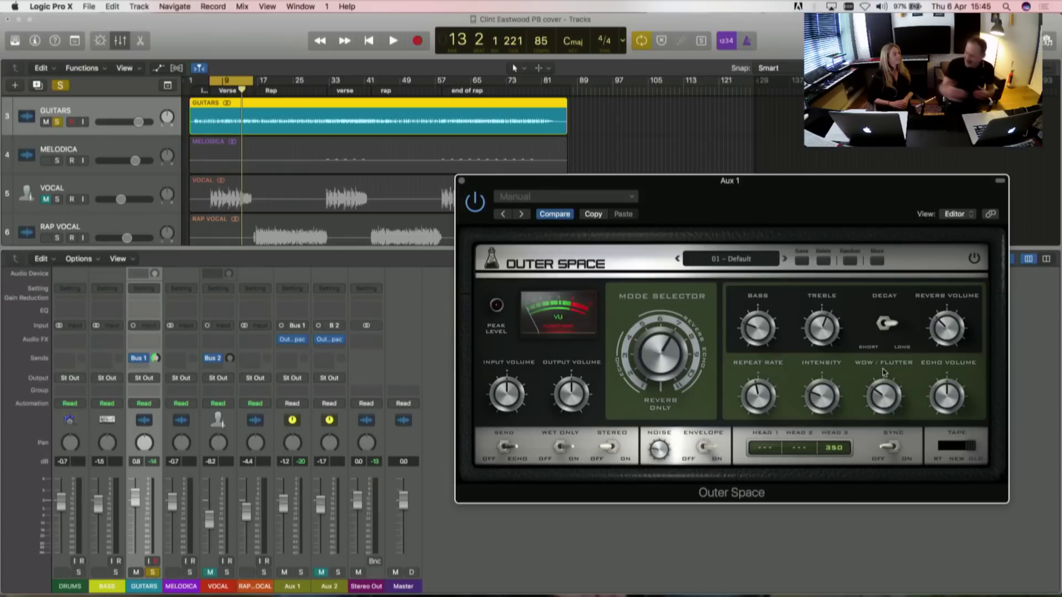
pyautogui.moveTo(882, 390); pyautogui.dragTo(882, 370)
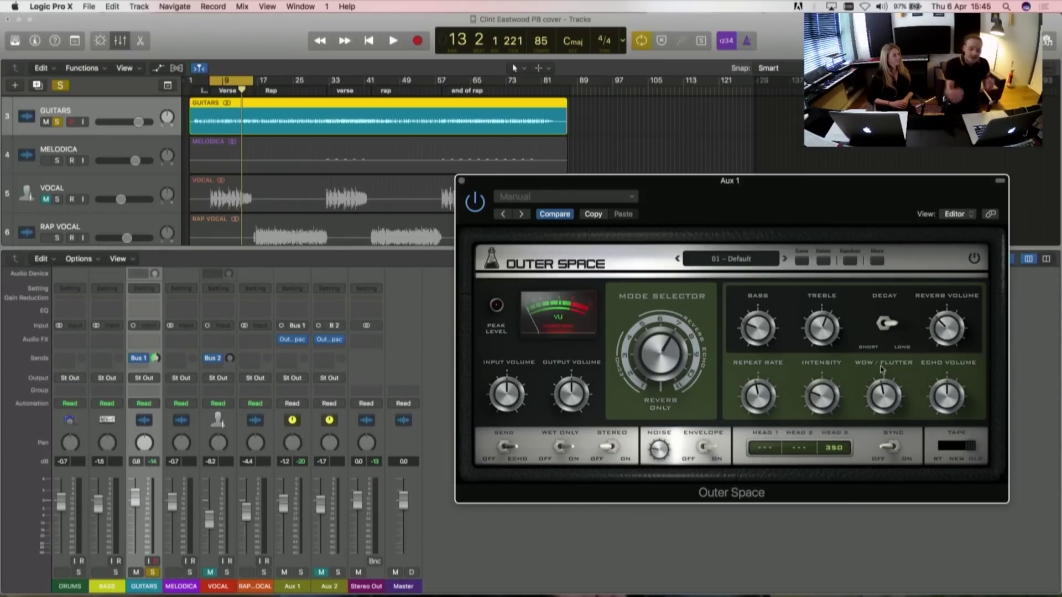
pyautogui.press('space')
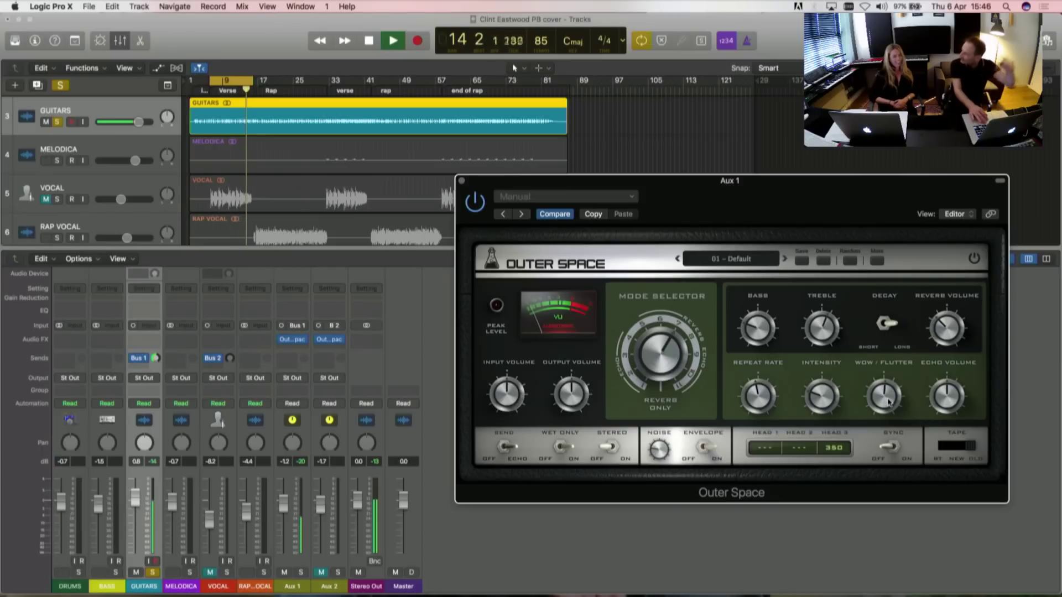
pyautogui.moveTo(888, 402); pyautogui.dragTo(889, 378)
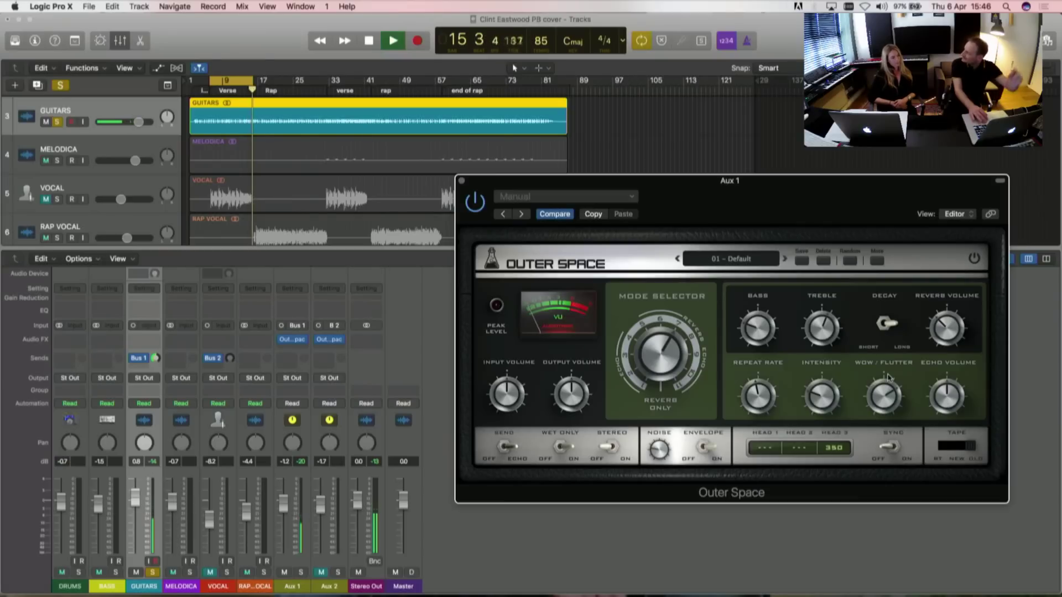
pyautogui.moveTo(886, 391); pyautogui.dragTo(885, 415)
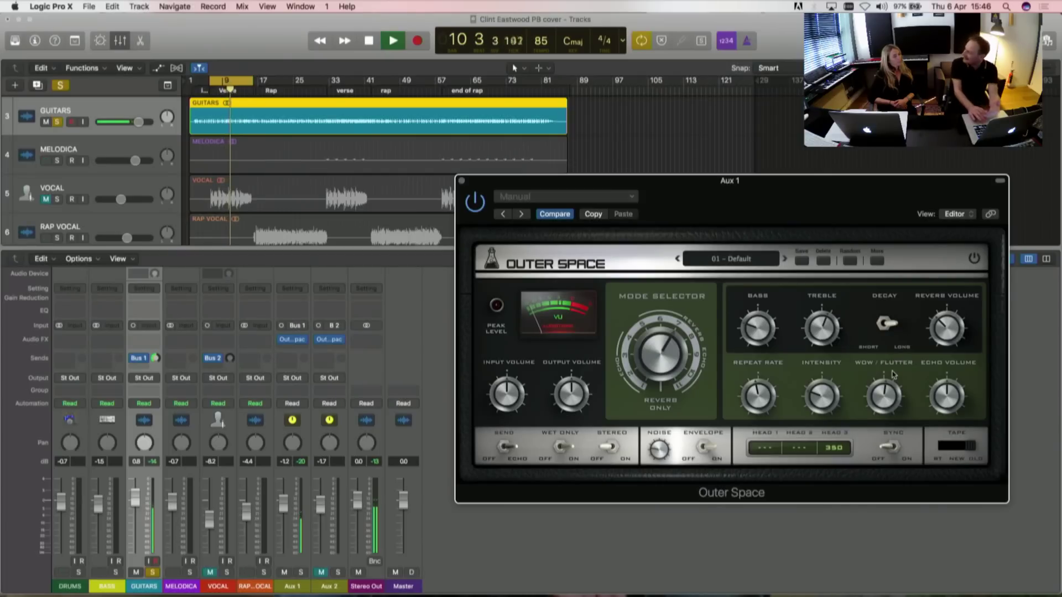
pyautogui.press('space')
pyautogui.click(892, 322)
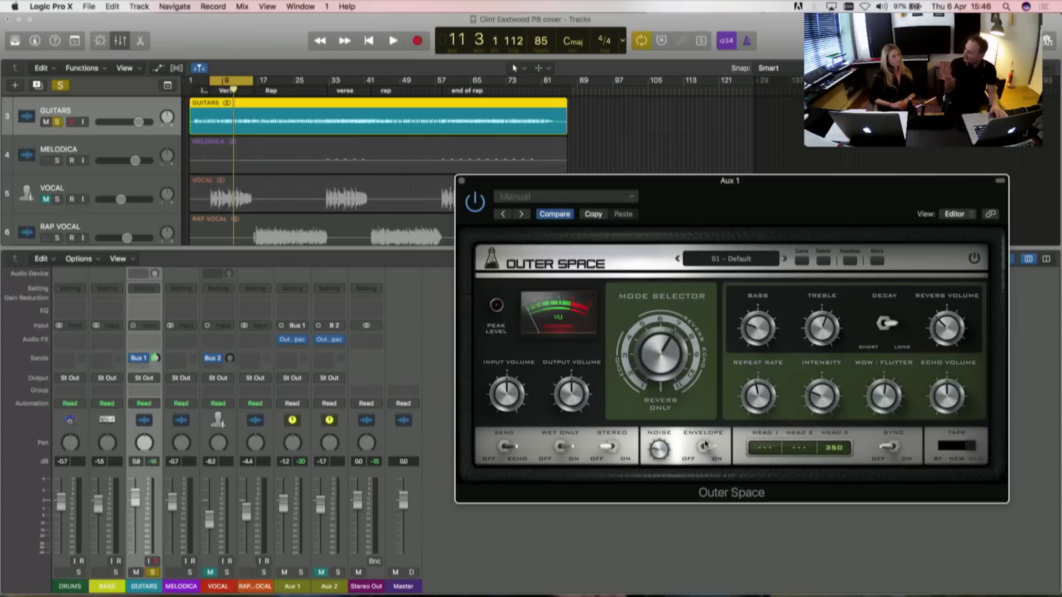
# Play the guitars and turn the tape Noise level back down
pyautogui.press('space')
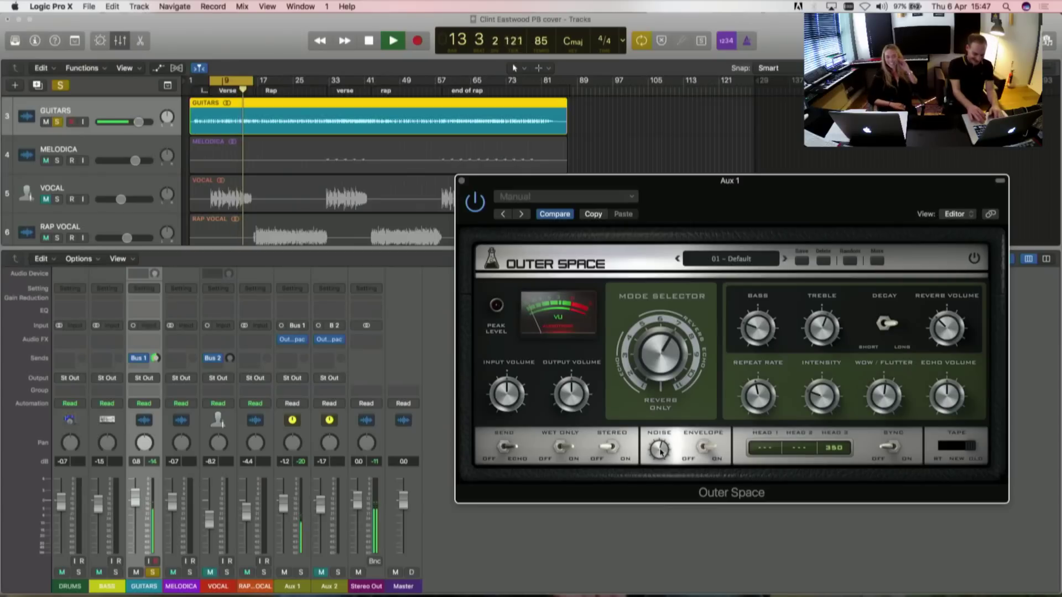
pyautogui.moveTo(660, 453); pyautogui.dragTo(660, 488)
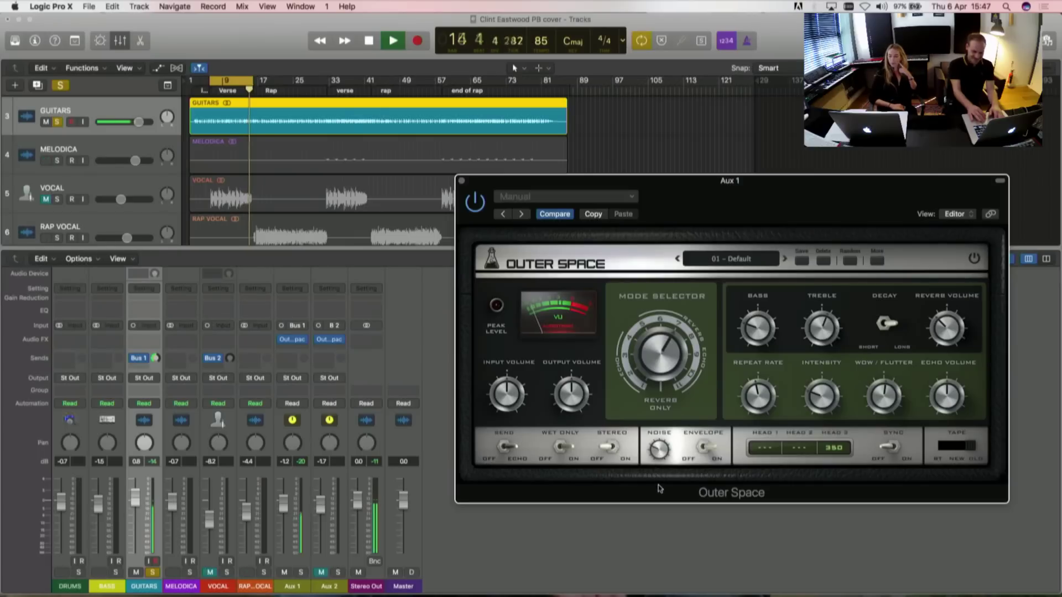
pyautogui.press('space')
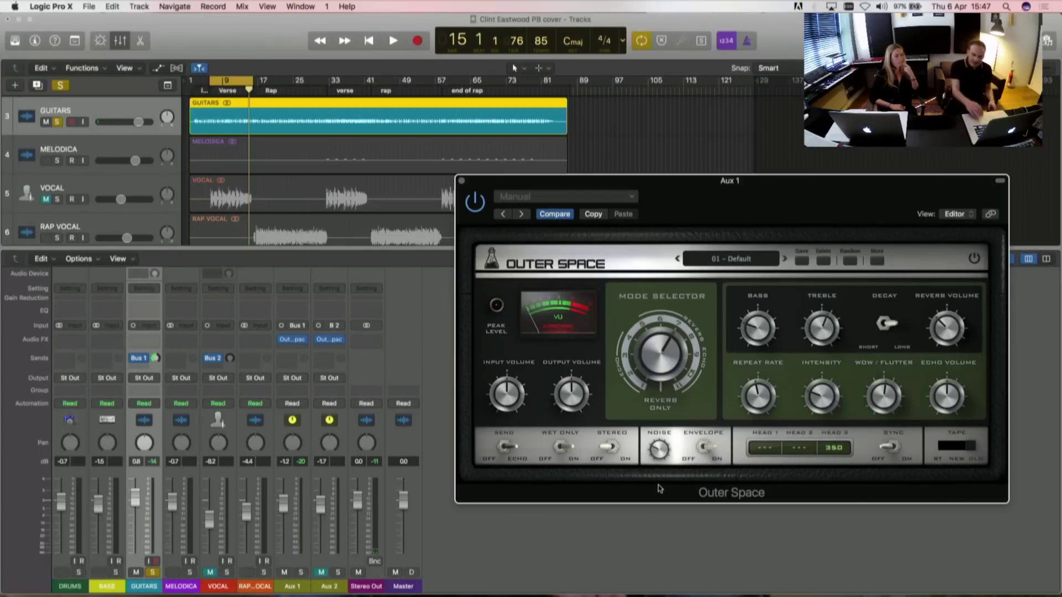
# Browse the Supremeja preset bank, close it without loading a preset, and play the guitars briefly
pyautogui.click(703, 262)
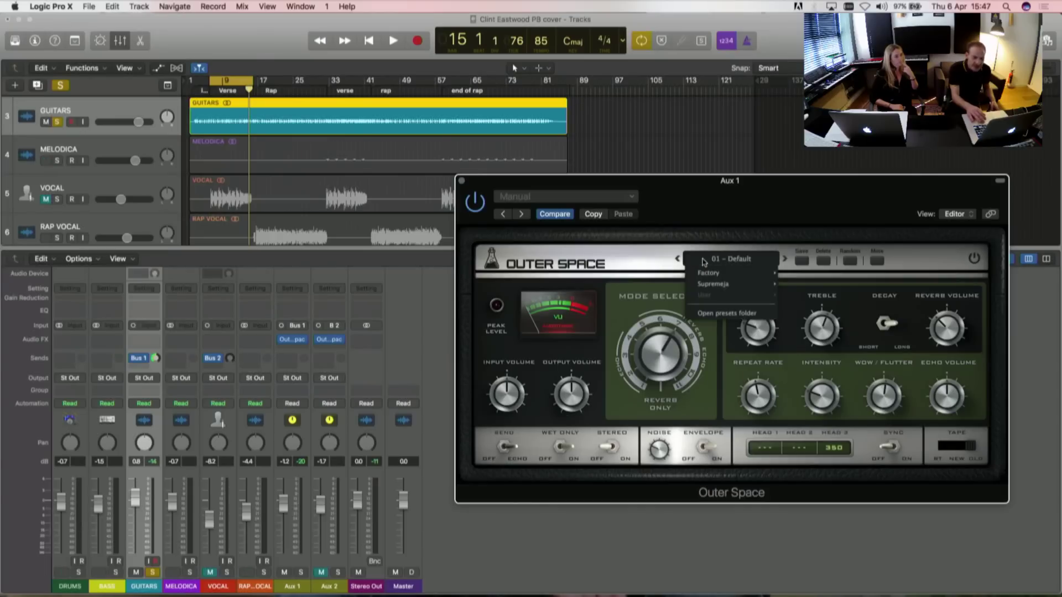
pyautogui.moveTo(711, 274)
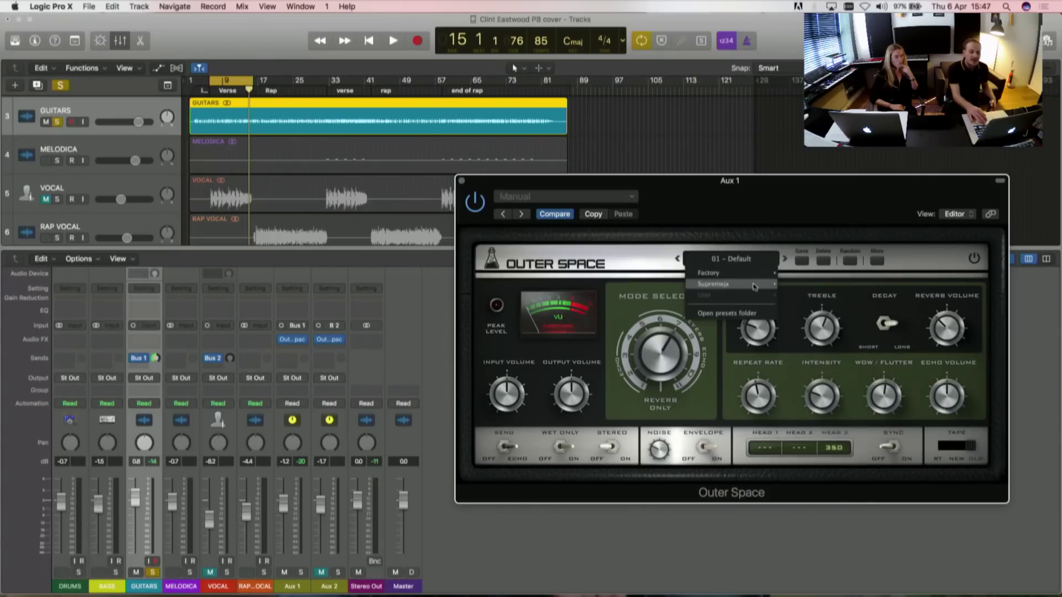
pyautogui.moveTo(751, 286)
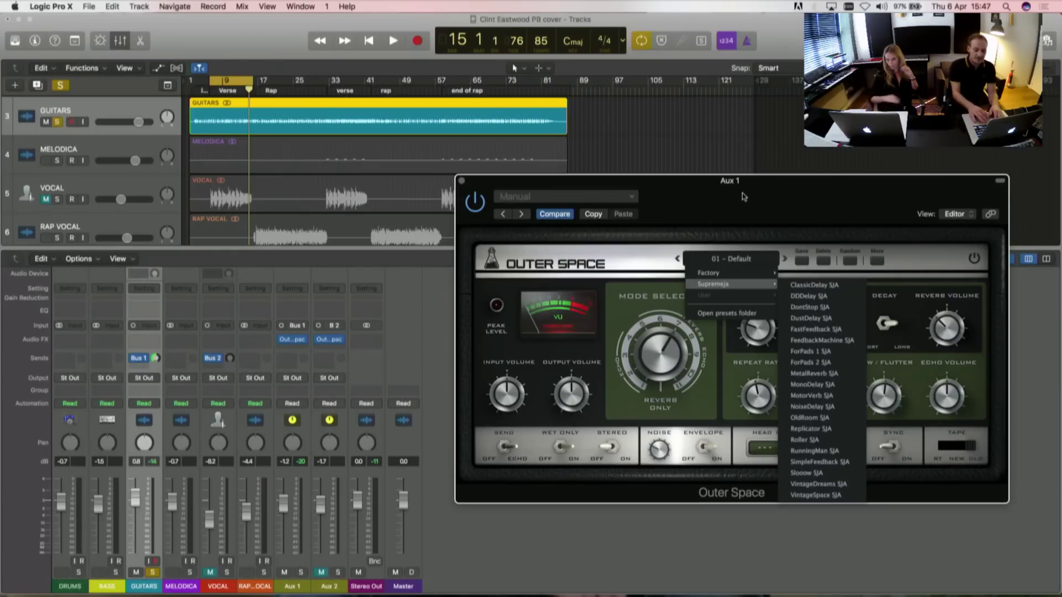
pyautogui.click(729, 371)
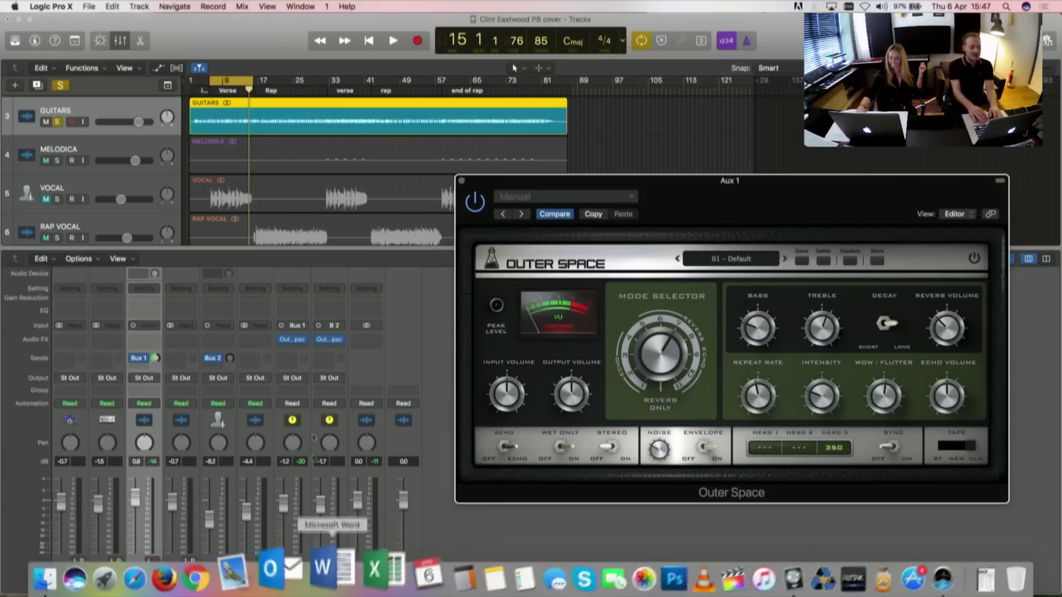
pyautogui.press('space')
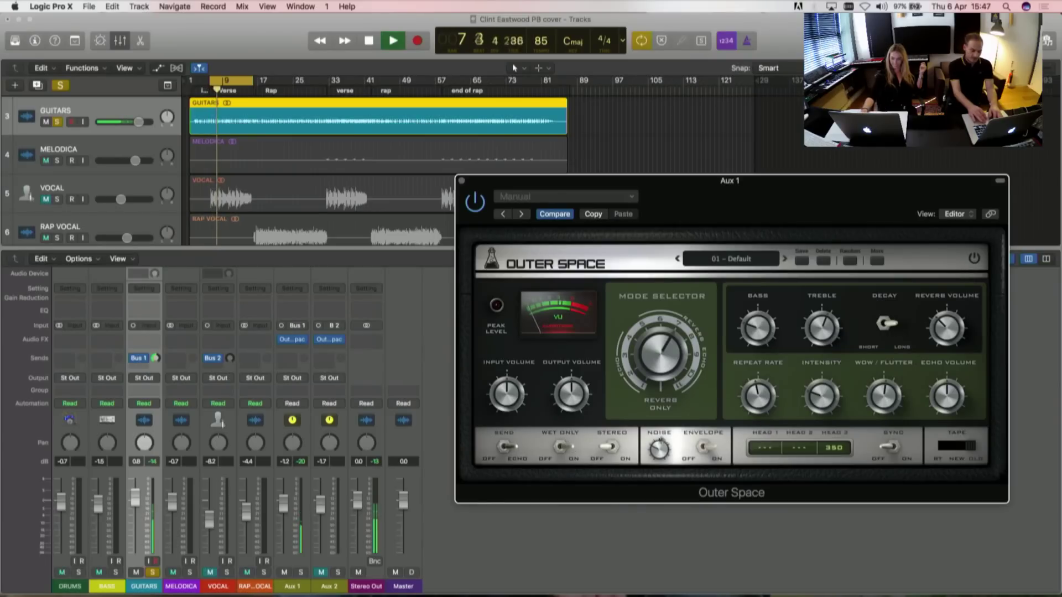
pyautogui.press('space')
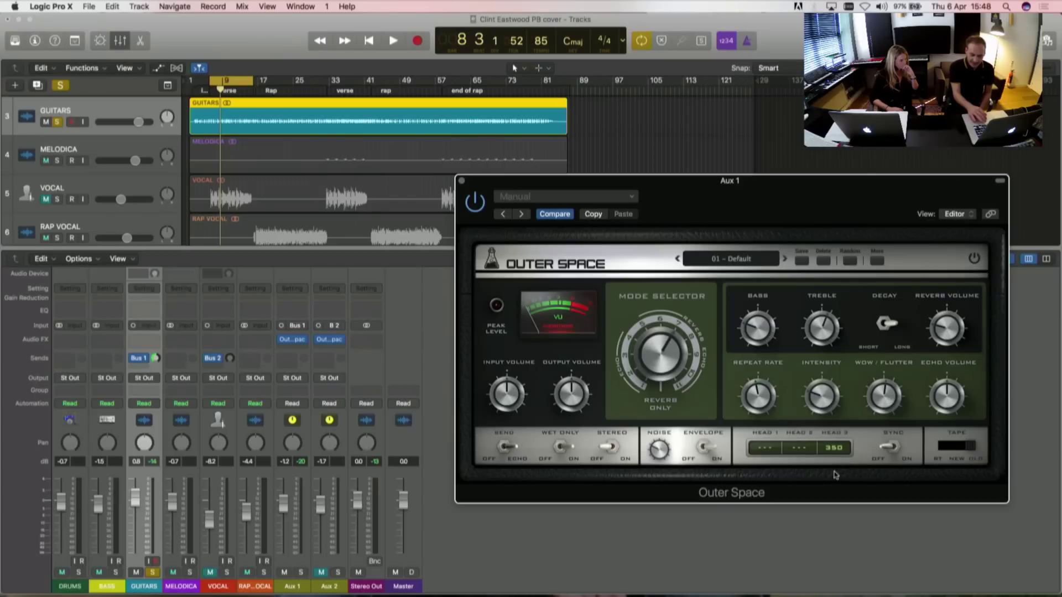
# Switch tempo Sync on and set the head 3 delay to 1/8D
pyautogui.click(893, 446)
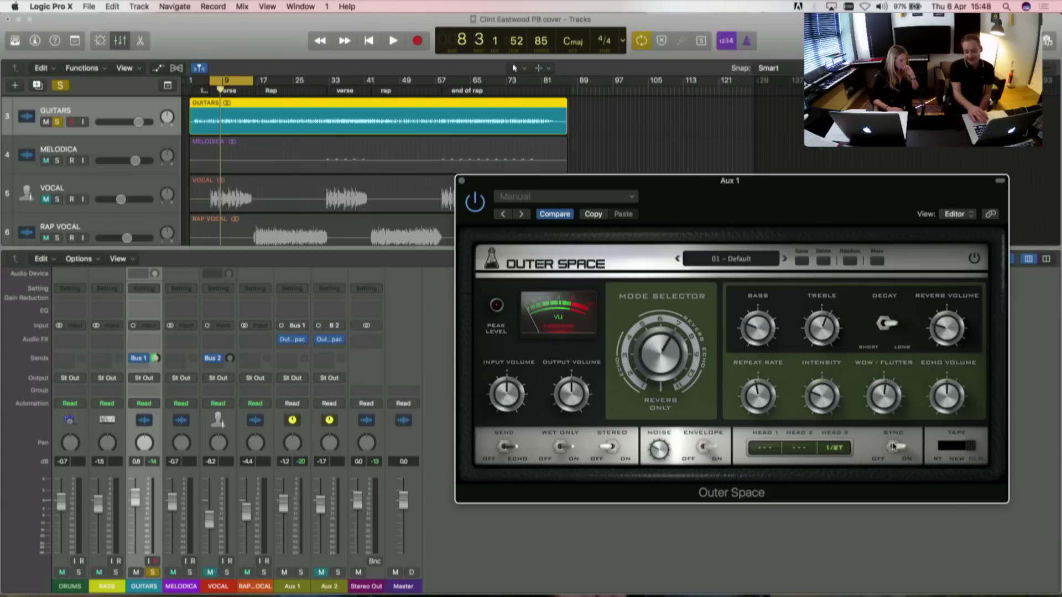
pyautogui.click(834, 448)
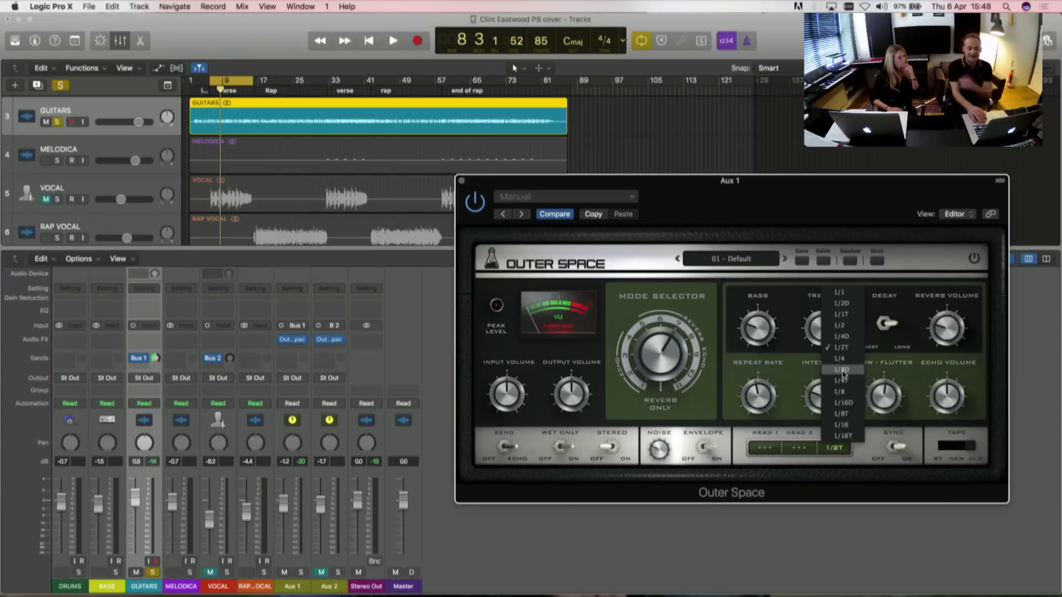
pyautogui.click(841, 372)
# Play the guitars while lowering Wow / Flutter to 25% and setting the Tape to RT-1L
pyautogui.press('space')
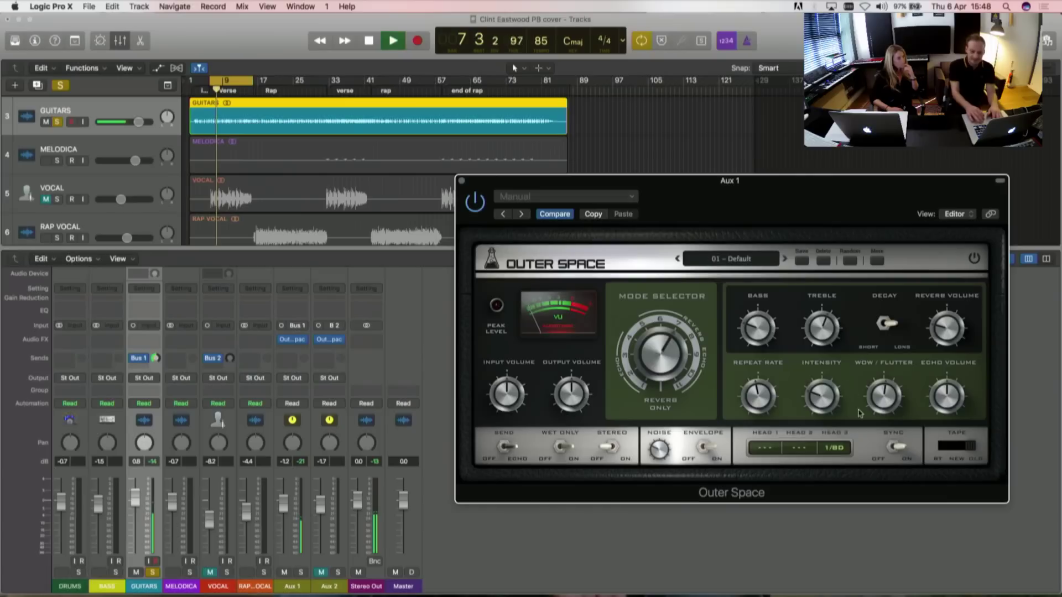
pyautogui.moveTo(882, 396); pyautogui.dragTo(878, 426)
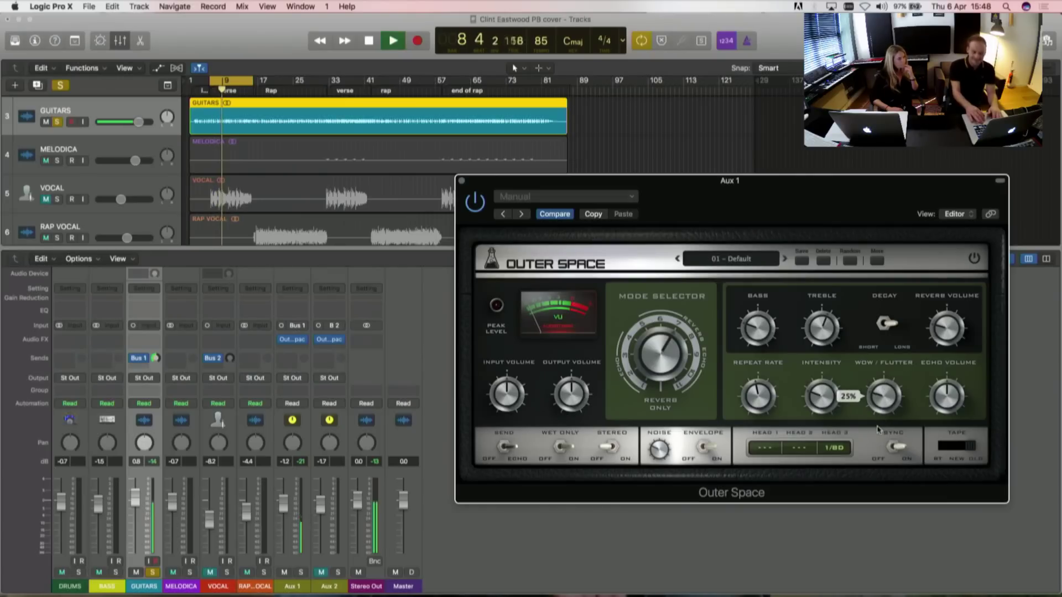
pyautogui.click(946, 446)
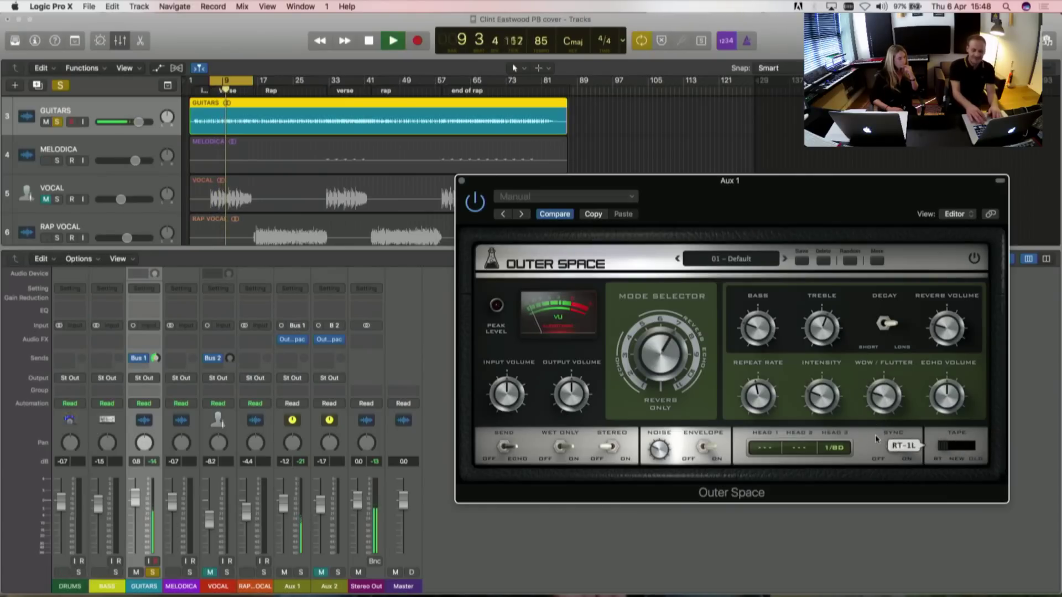
# Push the echo Intensity up during playback, stop the song, and bring the Intensity back down
pyautogui.moveTo(821, 338); pyautogui.dragTo(818, 354)
pyautogui.moveTo(811, 399); pyautogui.dragTo(812, 318)
pyautogui.press('space')
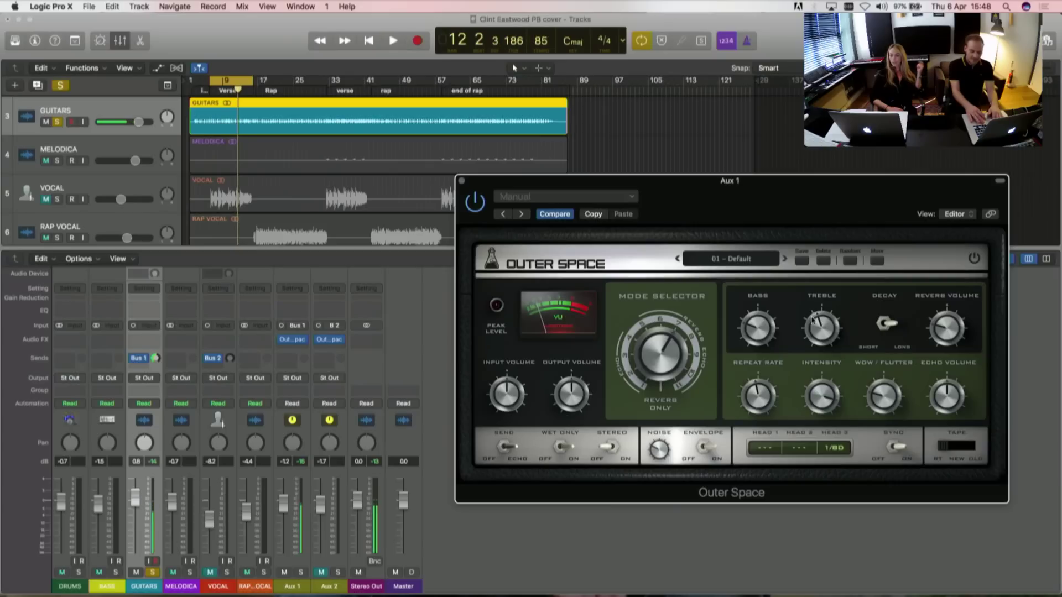
pyautogui.moveTo(822, 390); pyautogui.dragTo(813, 461)
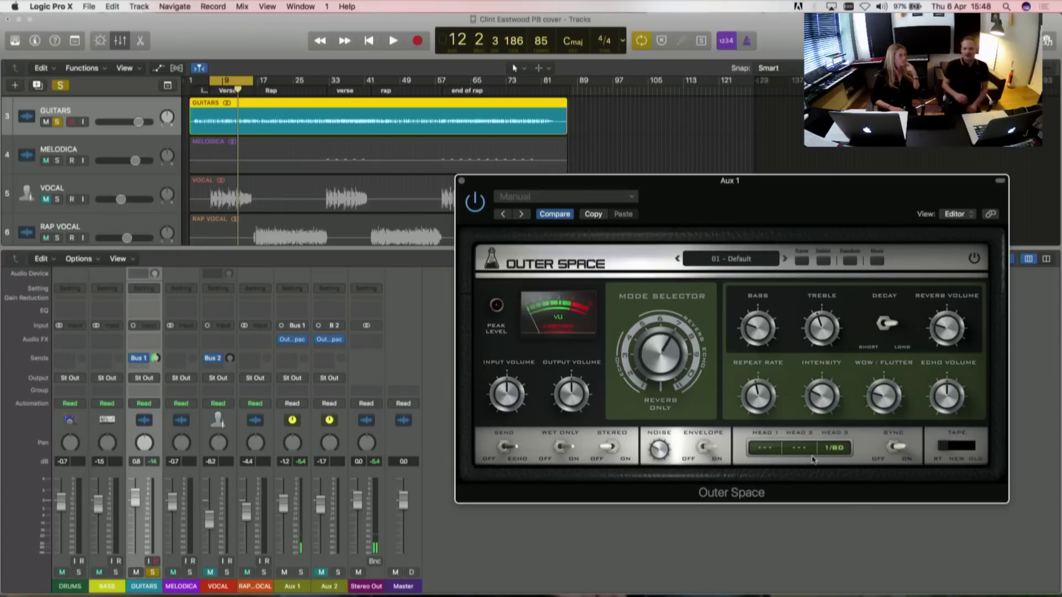
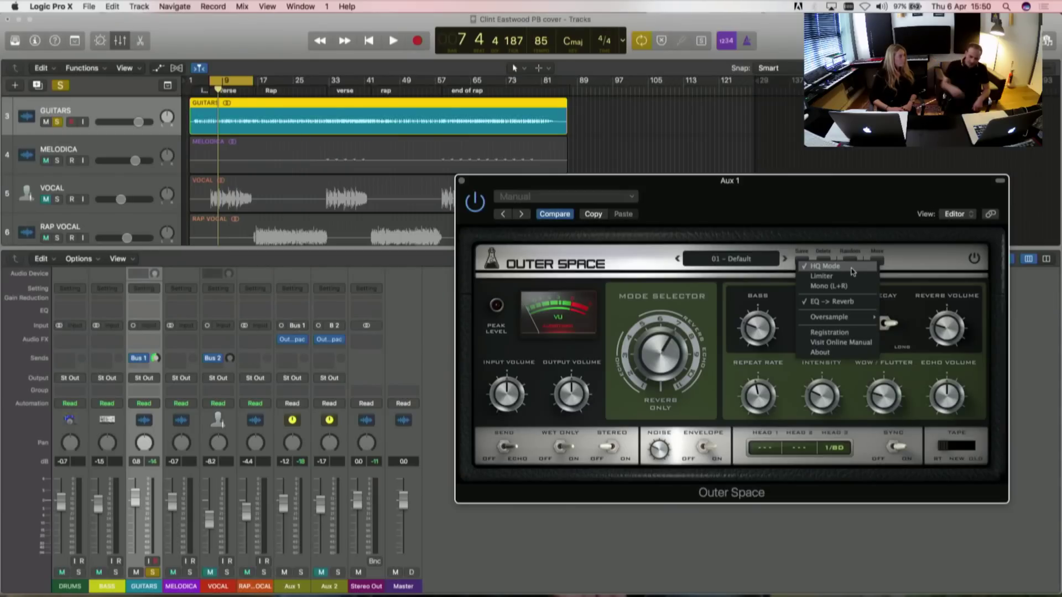
# Review the plug-in's extra options, including HQ Mode, Limiter, Mono (L+R) and Oversample, and close the list unchanged
pyautogui.moveTo(836, 322)
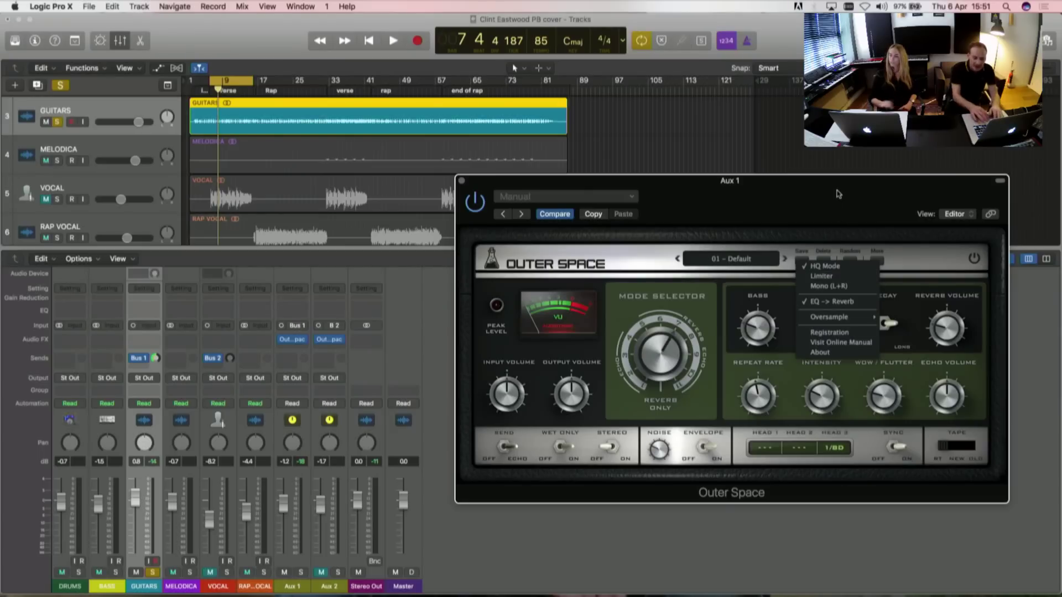
pyautogui.click(797, 387)
# Raise the Intensity into feedback, stop playback, and slow the Repeat Rate with tempo Sync switched off
pyautogui.press('space')
pyautogui.moveTo(818, 398); pyautogui.dragTo(811, 314)
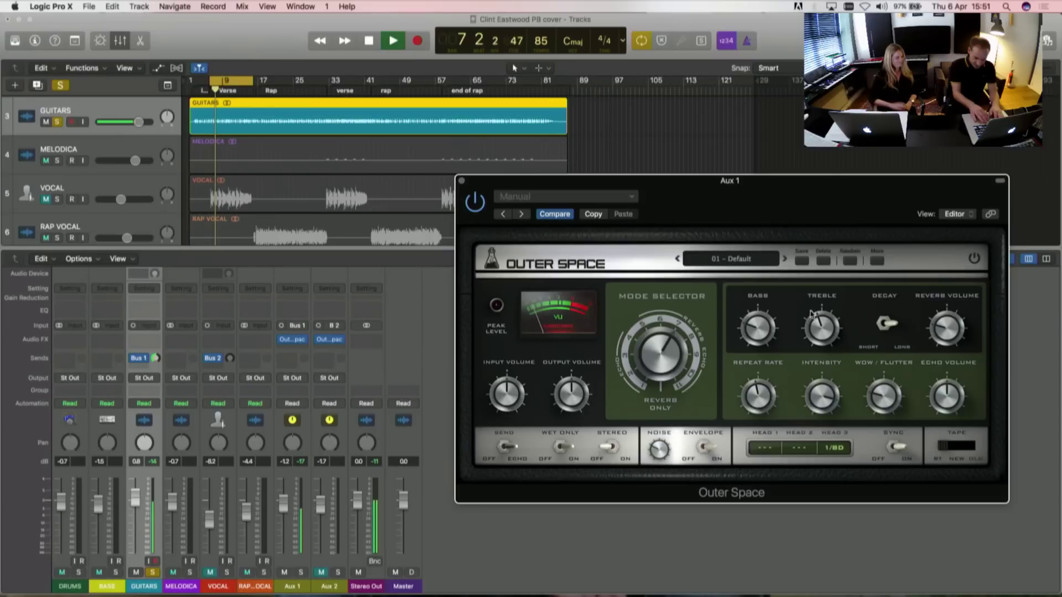
pyautogui.press('space')
pyautogui.moveTo(756, 397); pyautogui.dragTo(771, 520)
pyautogui.click(895, 446)
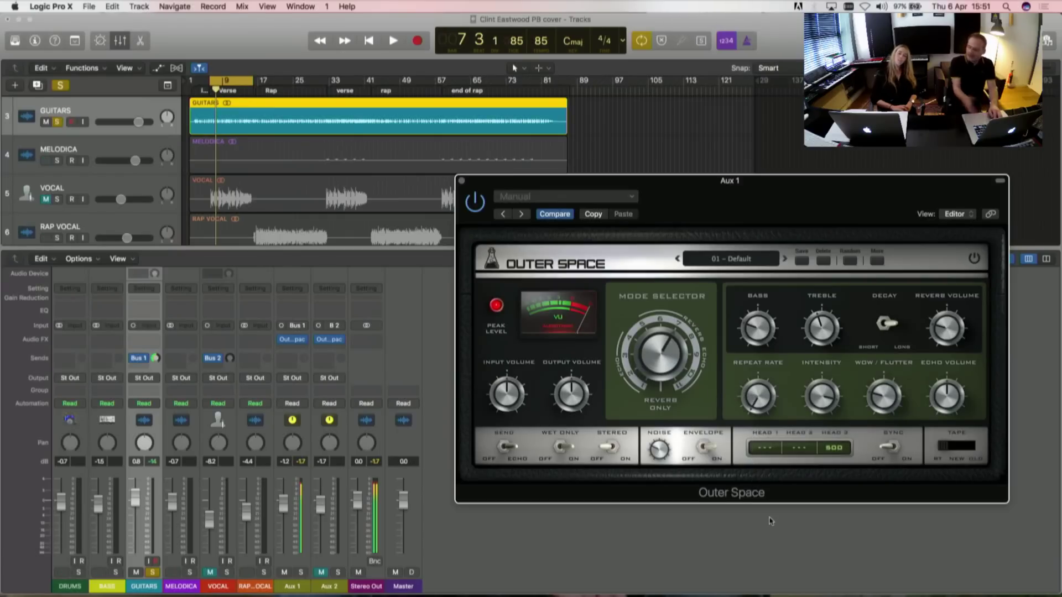
# Play the soloed guitars through the slowed echo, stop playback, and turn the Intensity down
pyautogui.press('space')
pyautogui.press('space')
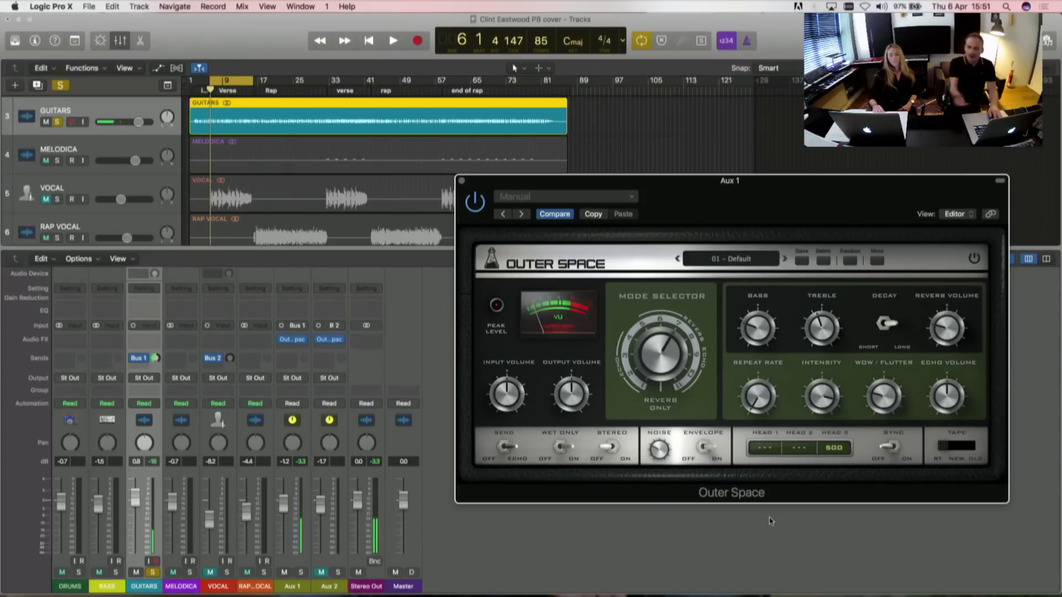
pyautogui.moveTo(827, 394); pyautogui.dragTo(814, 503)
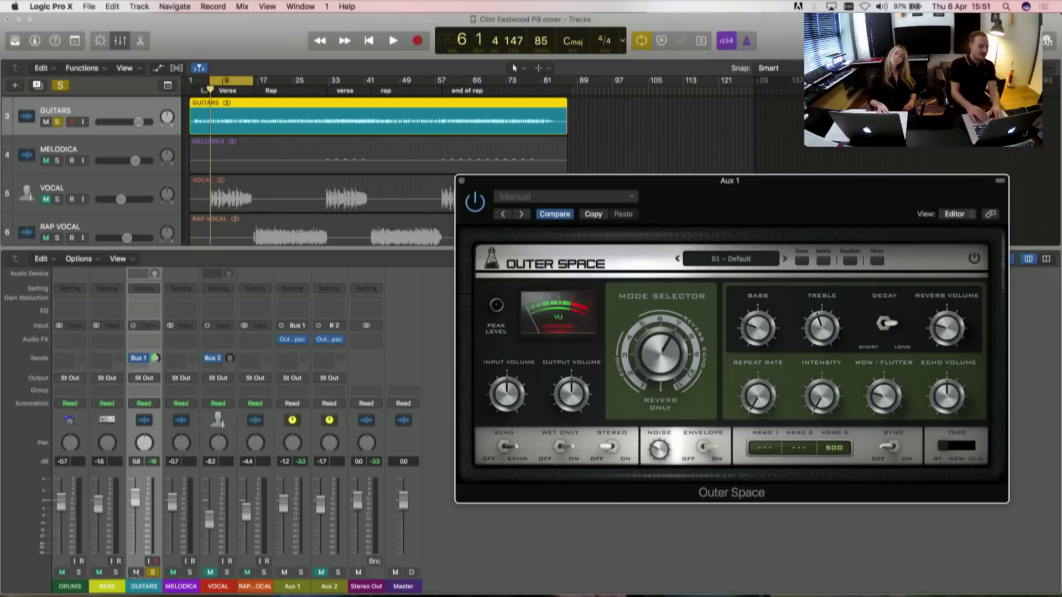
# Take the GUITARS channel out of solo and raise the echo's Repeat Rate to 60%
pyautogui.click(153, 572)
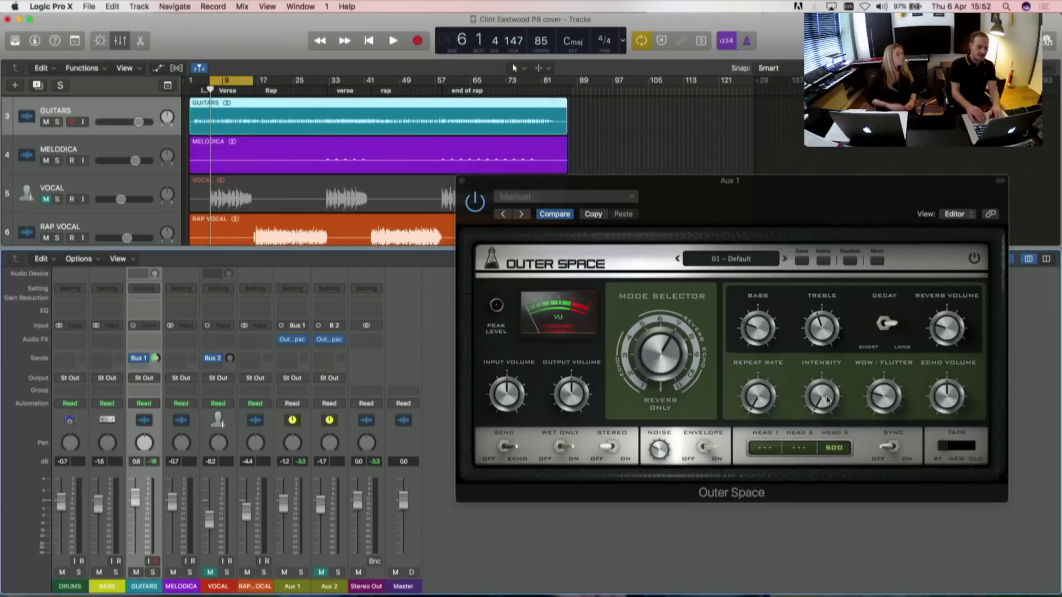
pyautogui.click(895, 449)
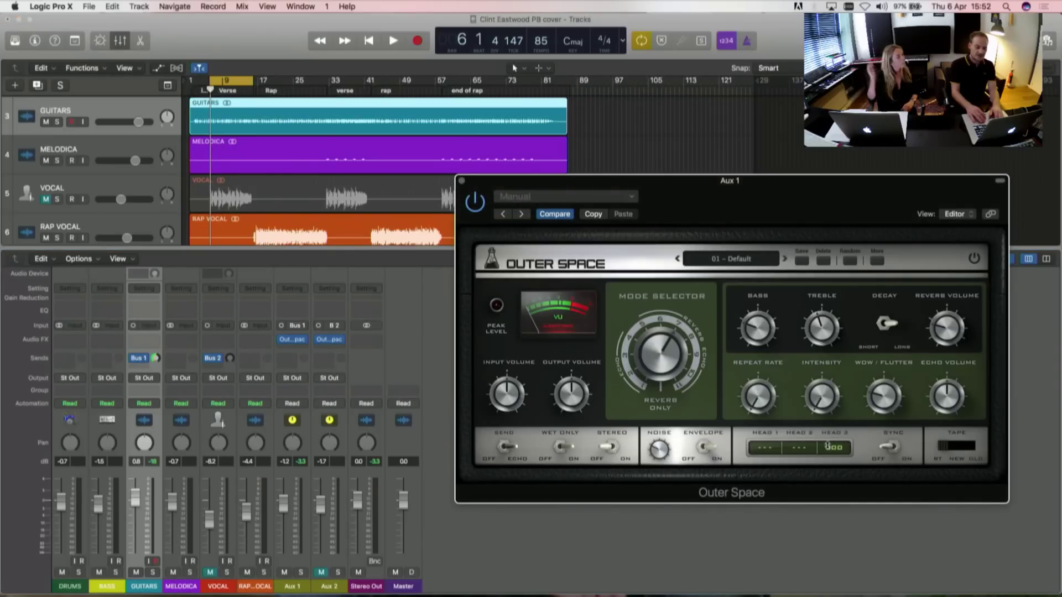
pyautogui.moveTo(760, 402); pyautogui.dragTo(761, 338)
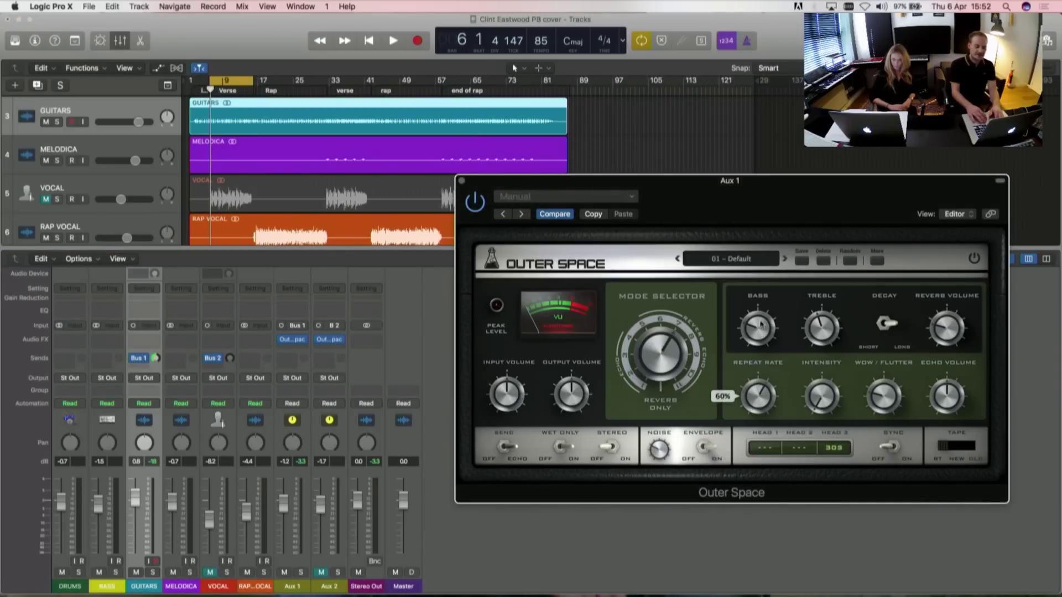
# Play the mix while adjusting the Repeat Rate, stop playback, and close the Aux 1 echo window
pyautogui.press('space')
pyautogui.moveTo(760, 393); pyautogui.dragTo(814, 363)
pyautogui.press('space')
pyautogui.click(461, 181)
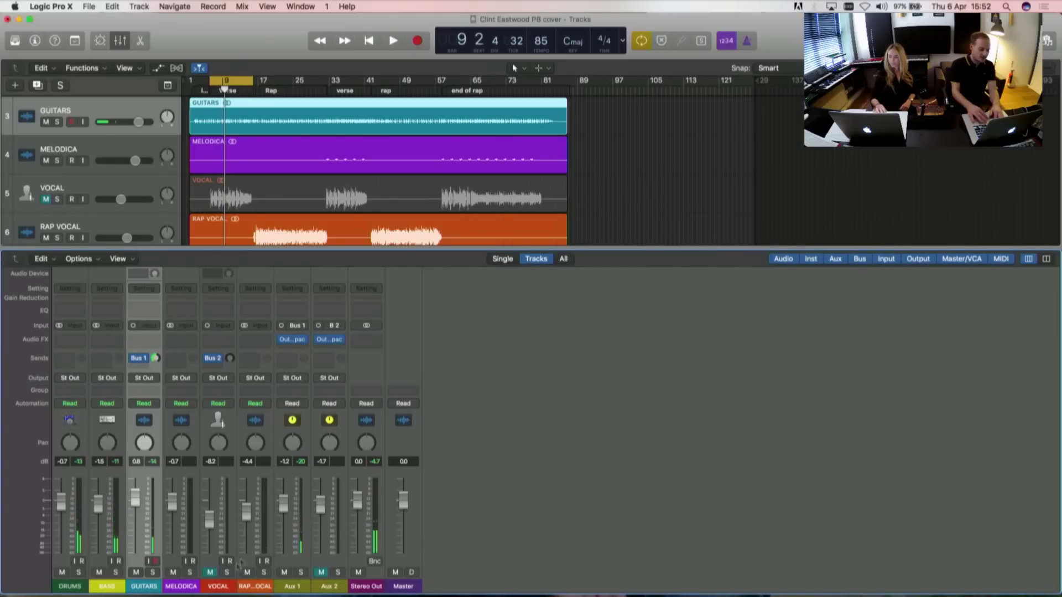
# Unmute and solo the VOCAL channel and raise its Bus 2 send to -4.1 dB
pyautogui.click(210, 572)
pyautogui.click(227, 573)
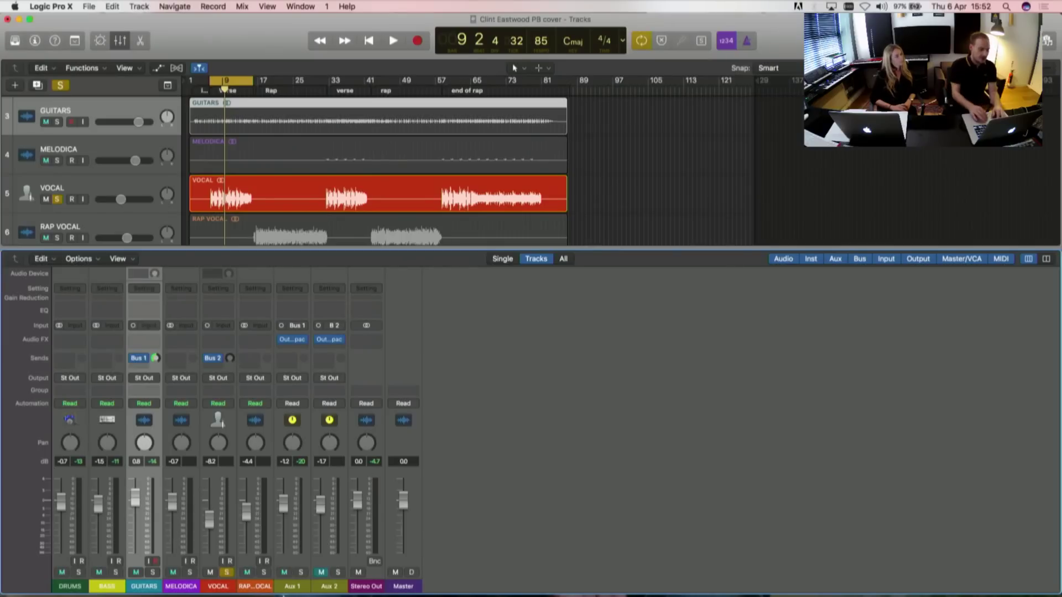
pyautogui.moveTo(230, 359); pyautogui.dragTo(229, 290)
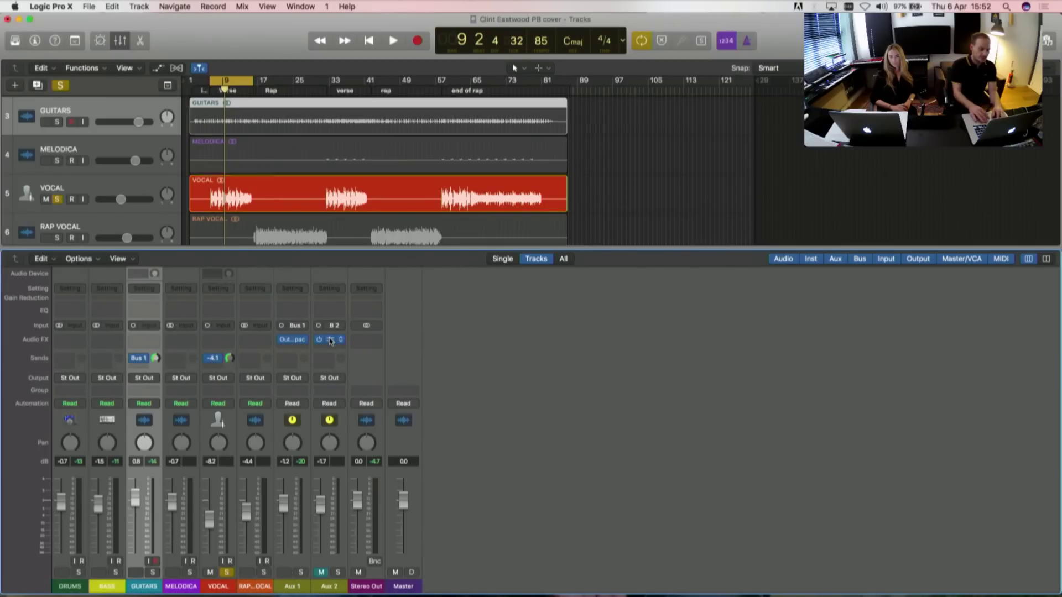
# Open the Outer Space echo on Aux 2 with Wet Only switched on and move its window clear of the mixer channels
pyautogui.click(330, 340)
pyautogui.click(132, 314)
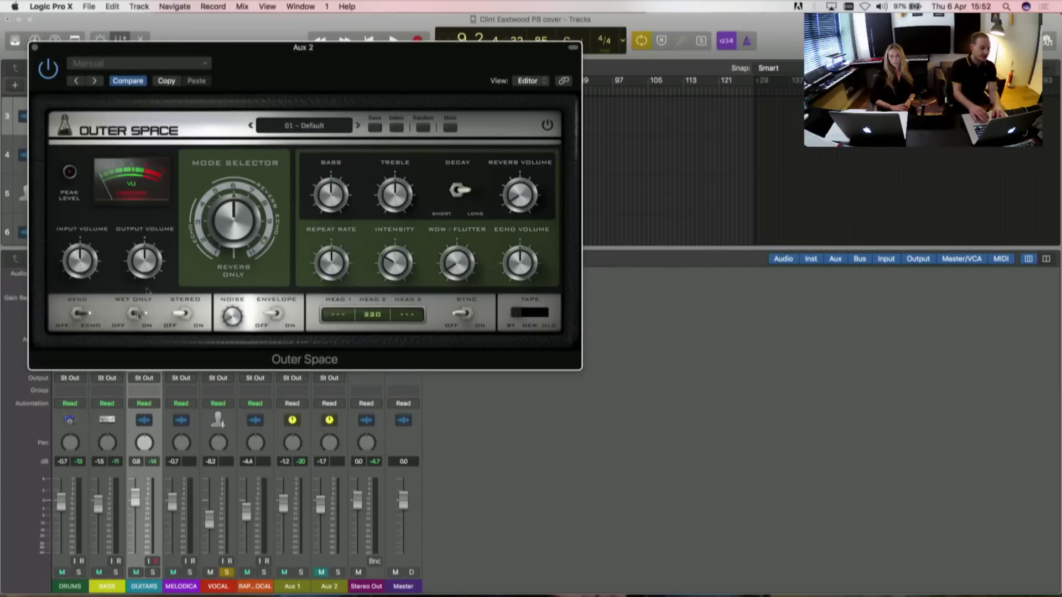
pyautogui.moveTo(280, 52); pyautogui.dragTo(658, 81)
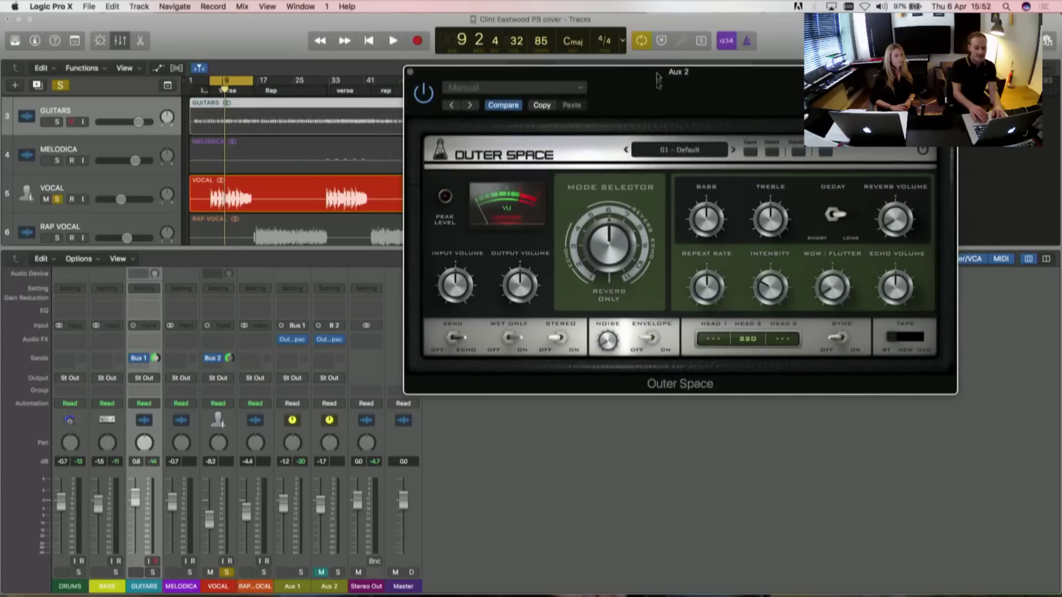
# Switch the Mode Selector to head 3, slow the Repeat Rate to a 394 ms delay, and start playing the vocal
pyautogui.moveTo(609, 234); pyautogui.dragTo(608, 228)
pyautogui.moveTo(711, 287); pyautogui.dragTo(713, 312)
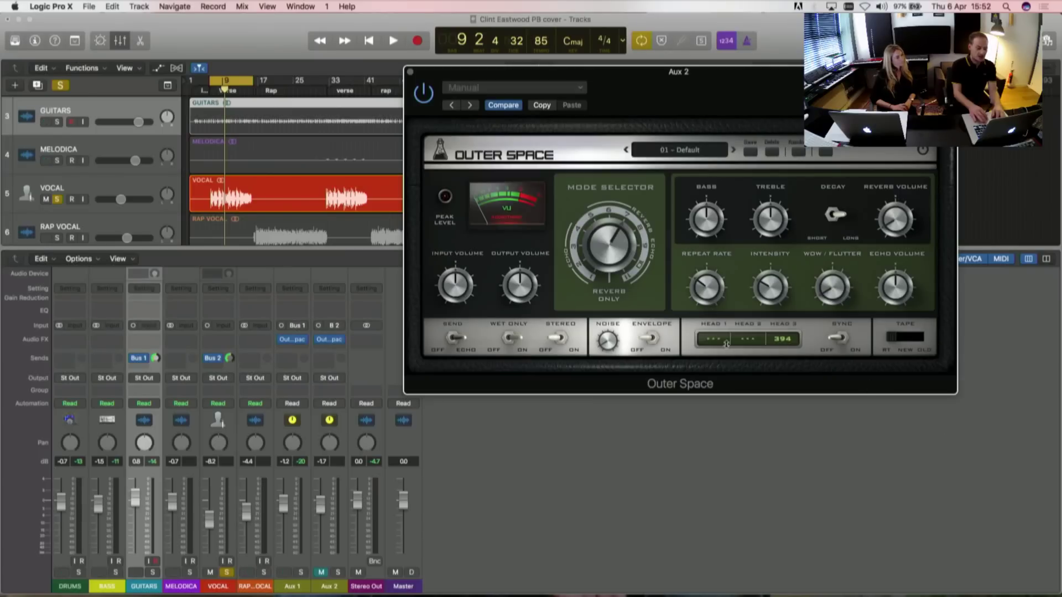
pyautogui.press('space')
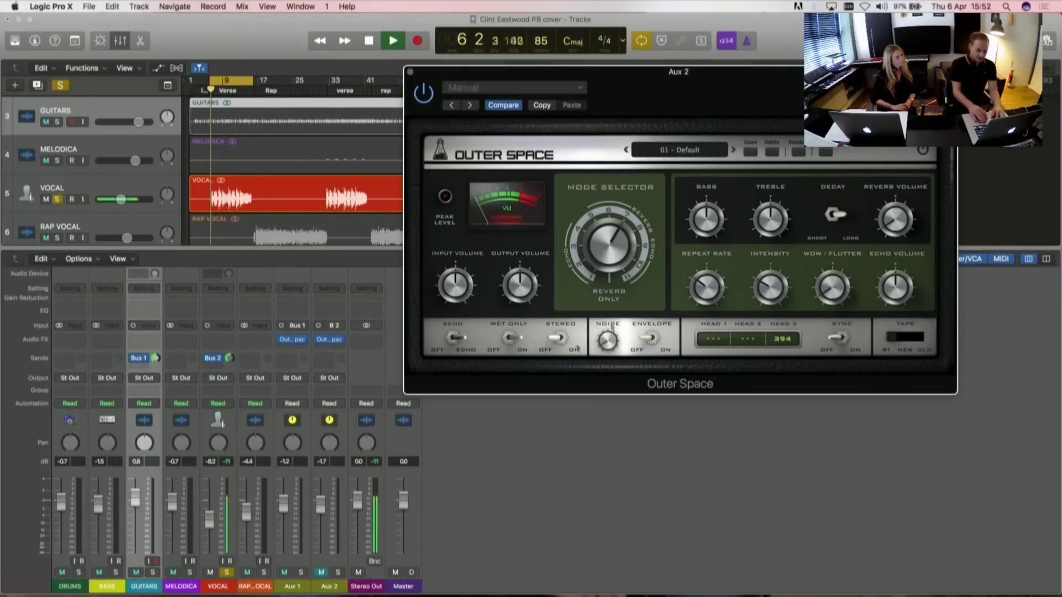
# Raise the vocal's Bus 2 send to -2.9 dB, then unmute Aux 2 and lower its fader to -8.0 dB
pyautogui.click(229, 360)
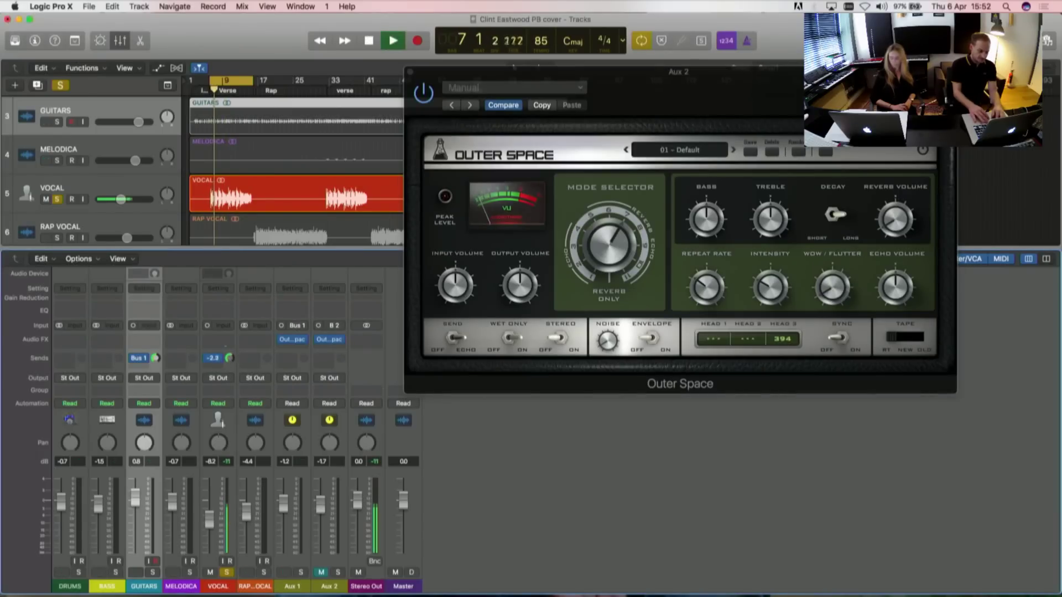
pyautogui.click(321, 573)
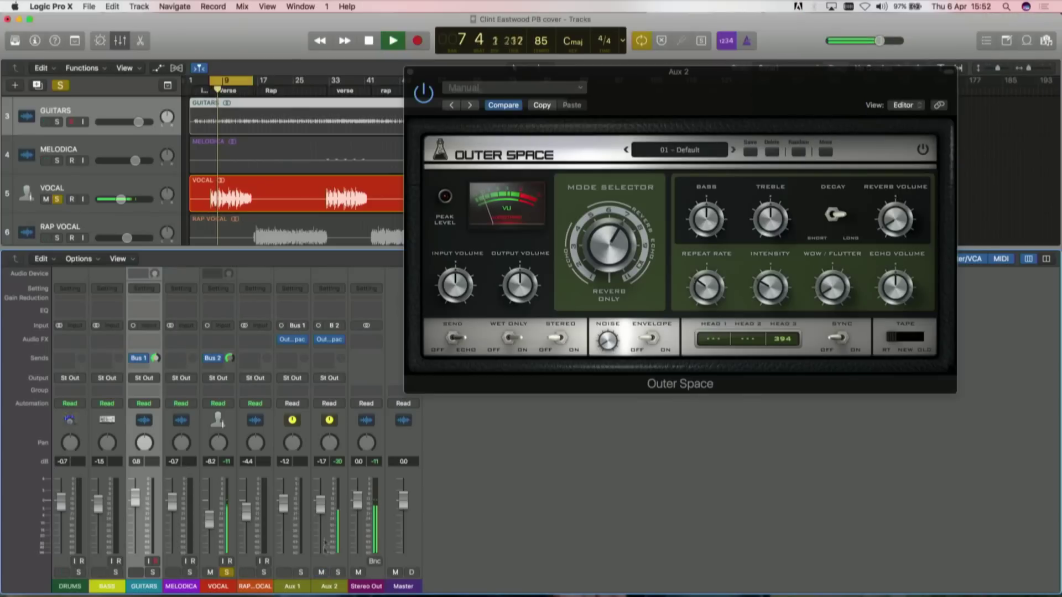
pyautogui.moveTo(321, 505); pyautogui.dragTo(321, 519)
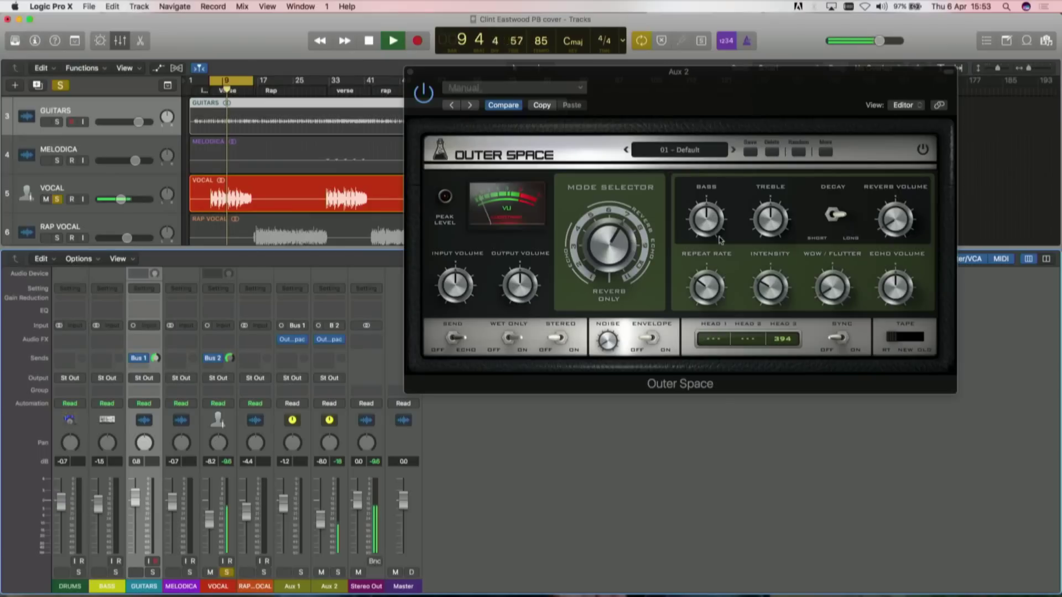
# Shape the vocal echo by cutting Bass to -5.2, lowering Treble slightly and adjusting the Intensity during playback
pyautogui.moveTo(721, 239); pyautogui.dragTo(704, 258)
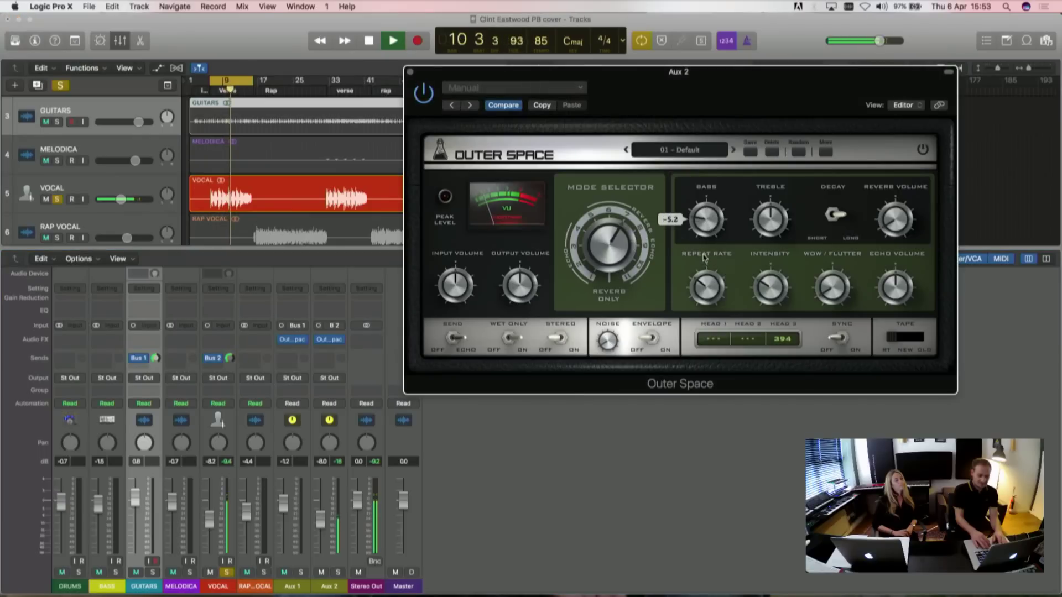
pyautogui.moveTo(769, 220); pyautogui.dragTo(771, 229)
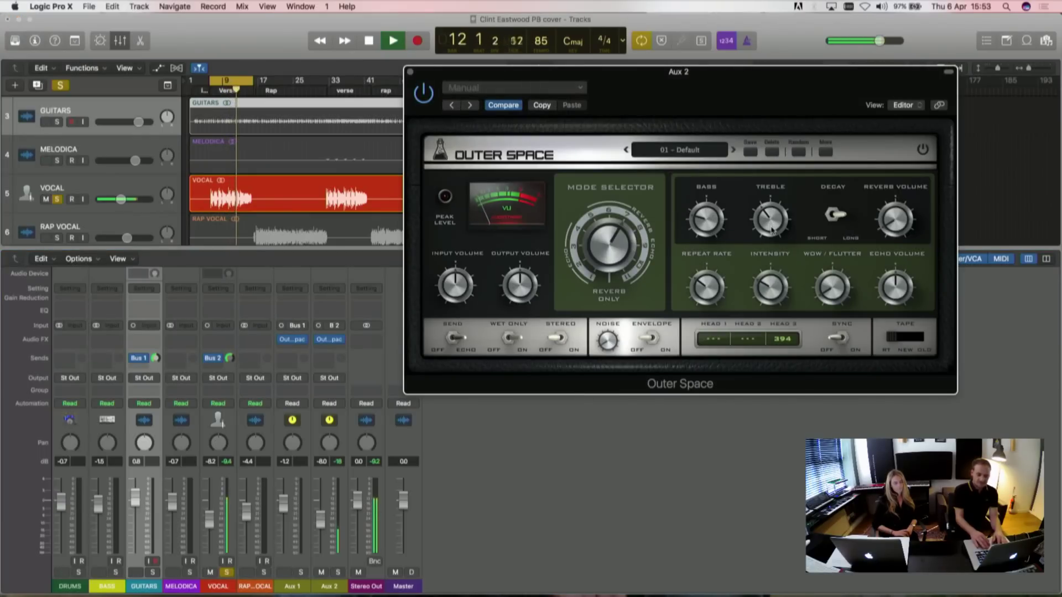
pyautogui.moveTo(766, 303)
pyautogui.mouseDown()
pyautogui.moveTo(756, 218)
pyautogui.moveTo(757, 286)
pyautogui.mouseUp()
# Unsolo the vocal, play the full mix from bar 9 while raising the vocal echo's Intensity slightly, and stop playback
pyautogui.click(227, 572)
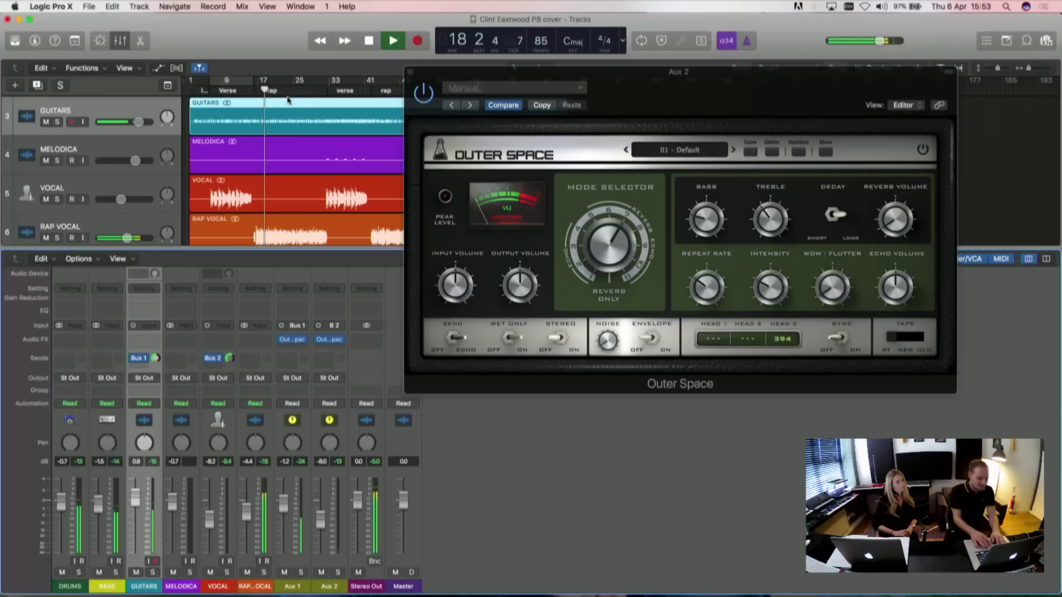
pyautogui.click(225, 88)
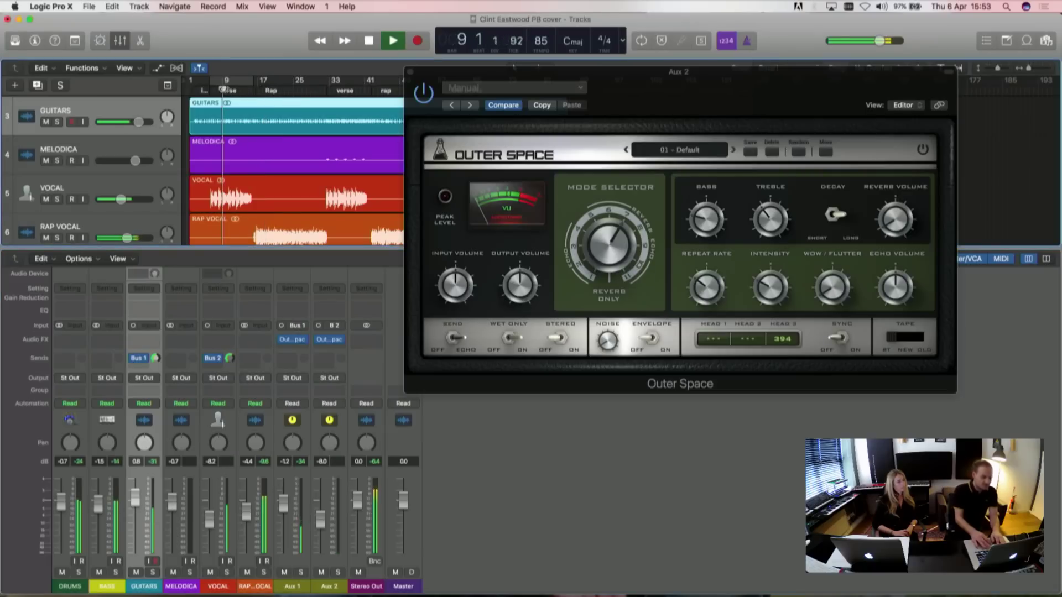
pyautogui.click(762, 290)
pyautogui.press('space')
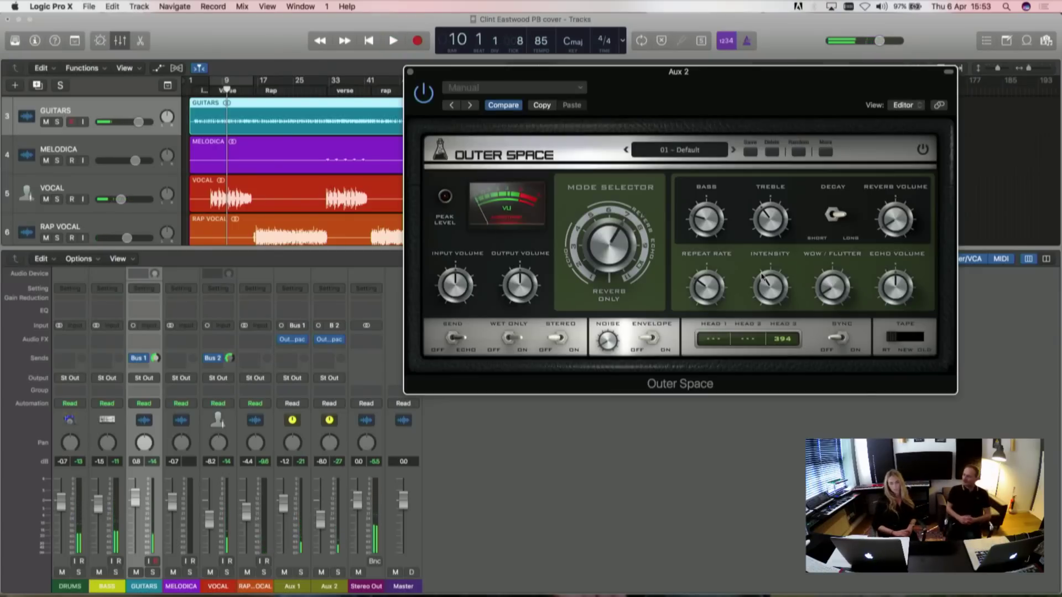